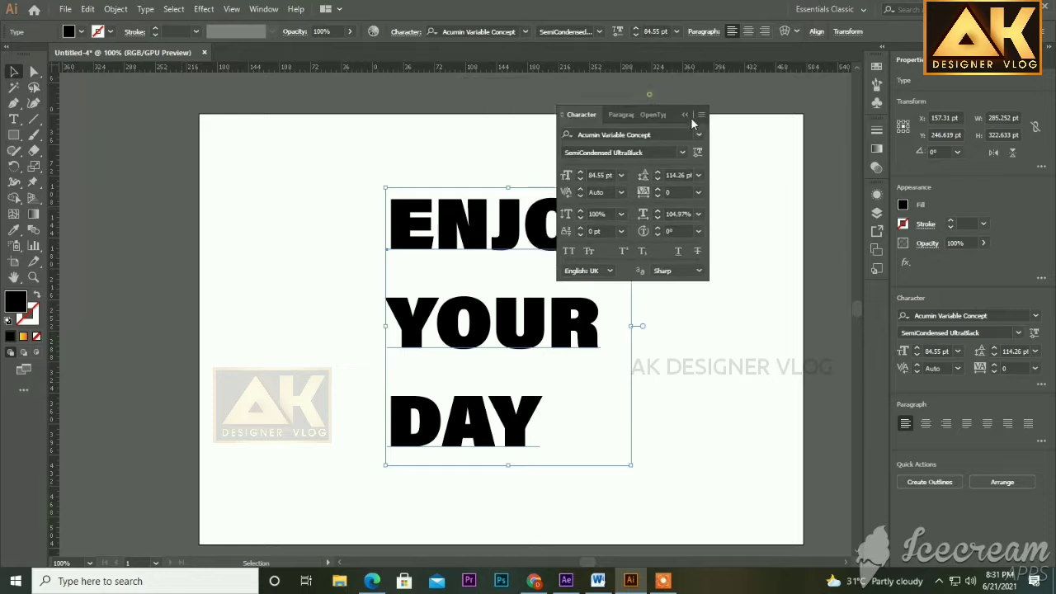
# Set the text's leading to 84 pt, narrow the text block to about 264 pt wide, and collapse the character settings
pyautogui.click(788, 191)
pyautogui.write('84')
pyautogui.press('Return')
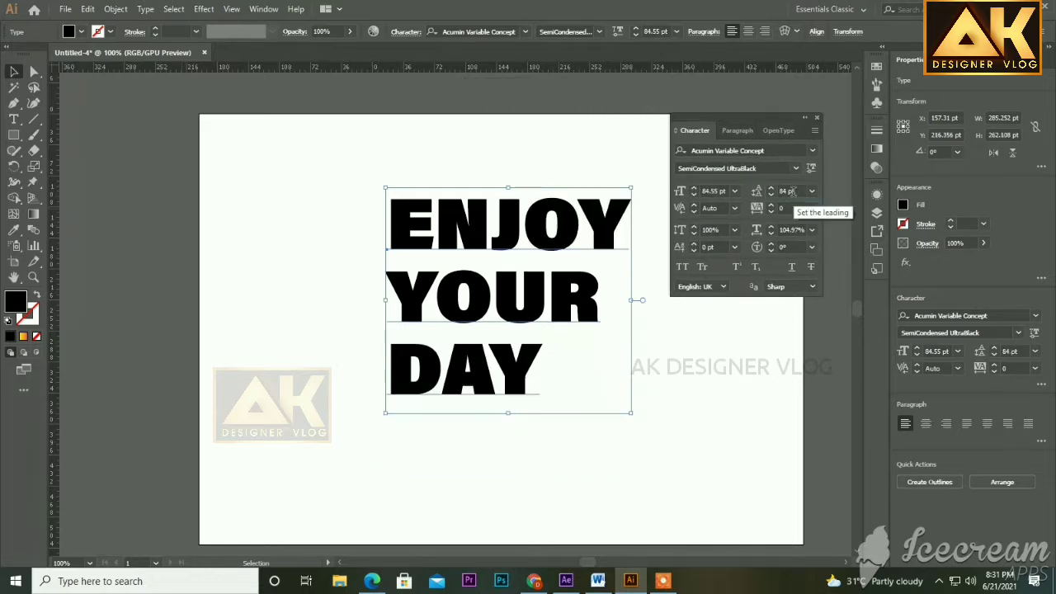
pyautogui.moveTo(632, 300); pyautogui.dragTo(613, 307)
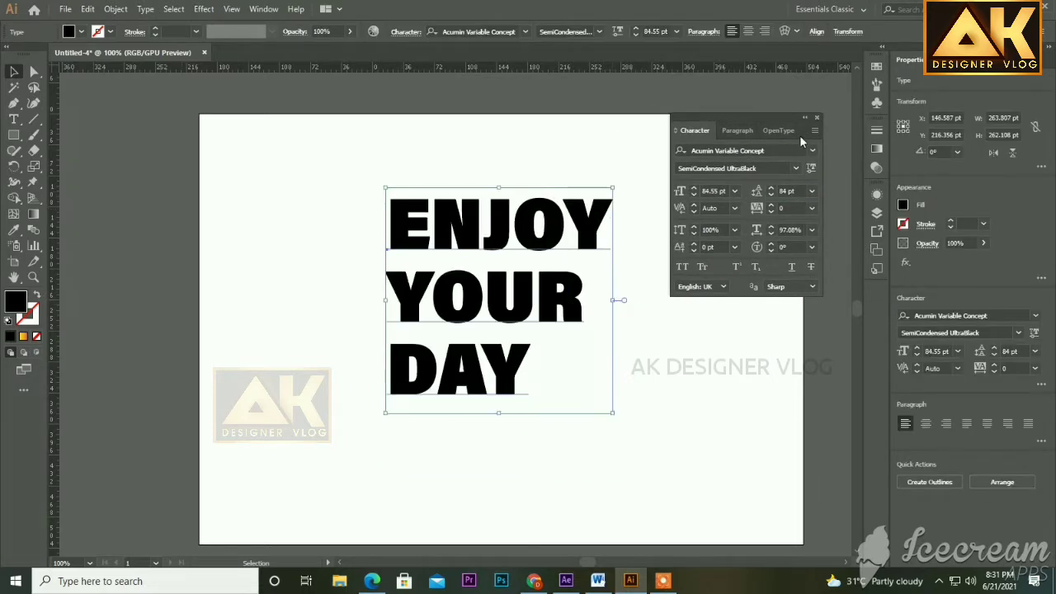
pyautogui.click(805, 118)
pyautogui.moveTo(692, 126); pyautogui.dragTo(769, 121)
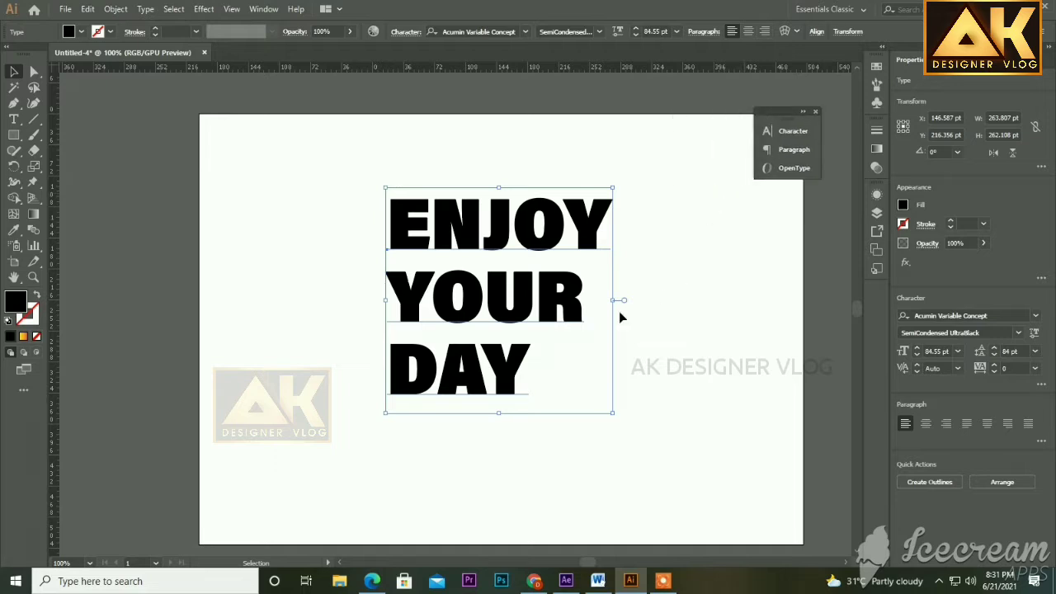
# Place a duplicate of the ENJOY YOUR DAY text beyond the artboard's left edge and reselect the text on the artboard
pyautogui.moveTo(538, 306); pyautogui.dragTo(161, 256)
pyautogui.scroll(-1, 608, 307)
pyautogui.scroll(1, 568, 286)
pyautogui.moveTo(615, 302); pyautogui.dragTo(536, 293)
pyautogui.click(535, 292)
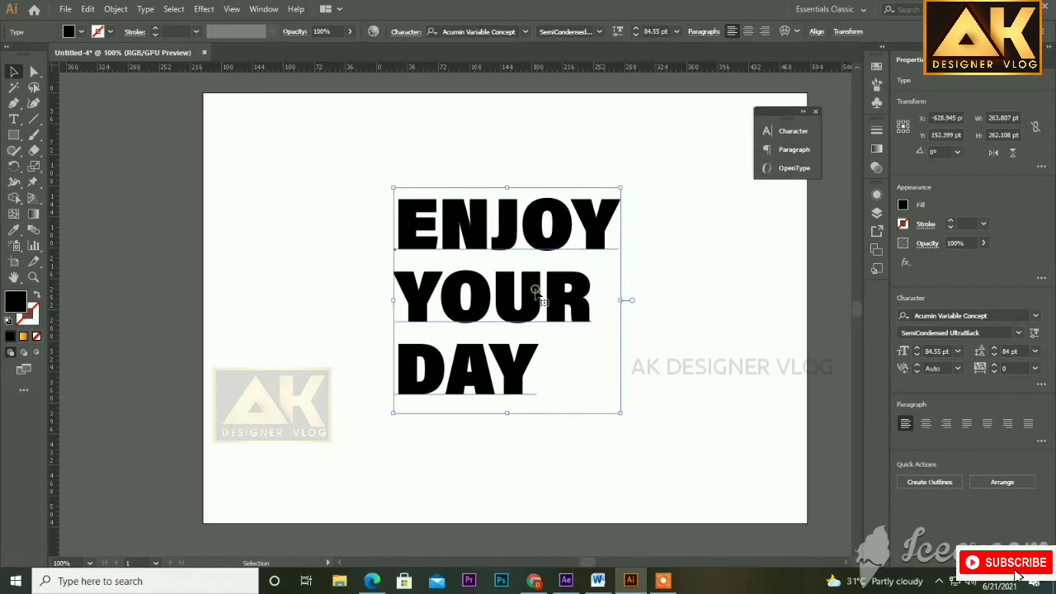
# Create outlines from the ENJOY YOUR DAY text on the artboard
pyautogui.rightClick(548, 297)
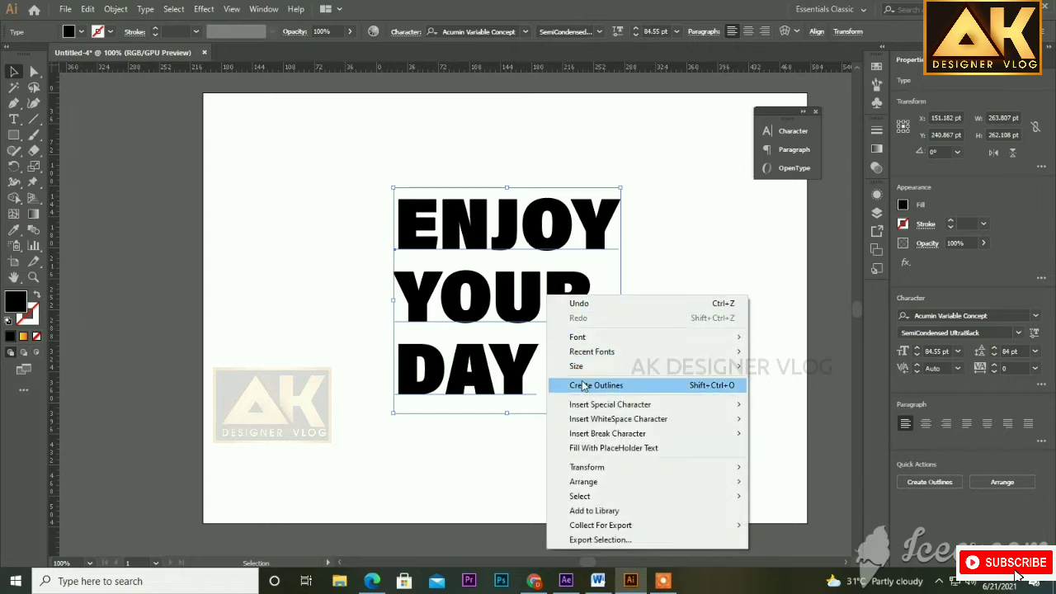
pyautogui.click(707, 385)
pyautogui.click(648, 319)
pyautogui.click(573, 306)
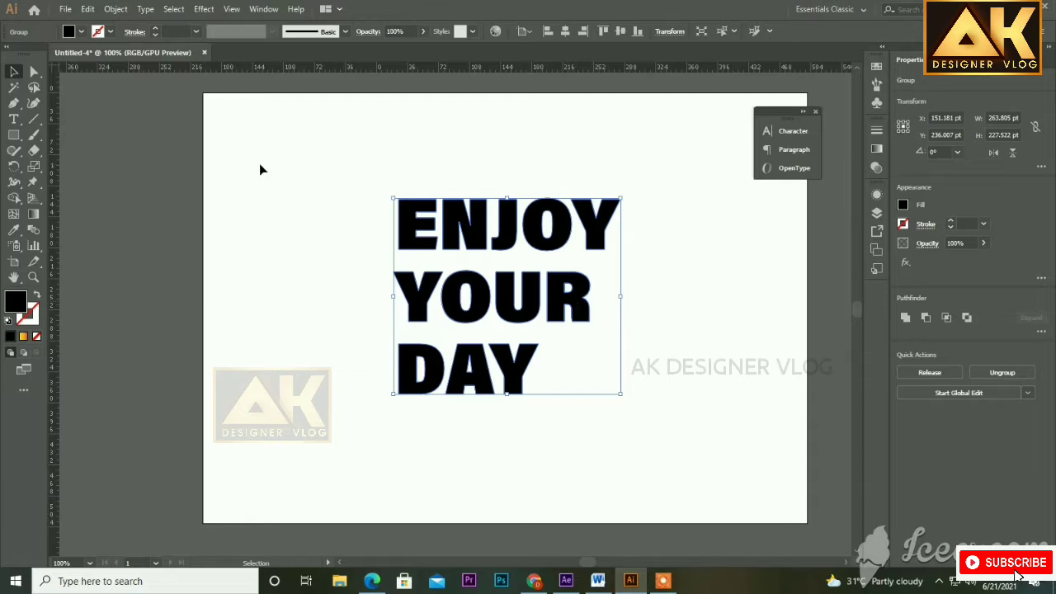
# Make a compound path from the outlined letters
pyautogui.click(116, 9)
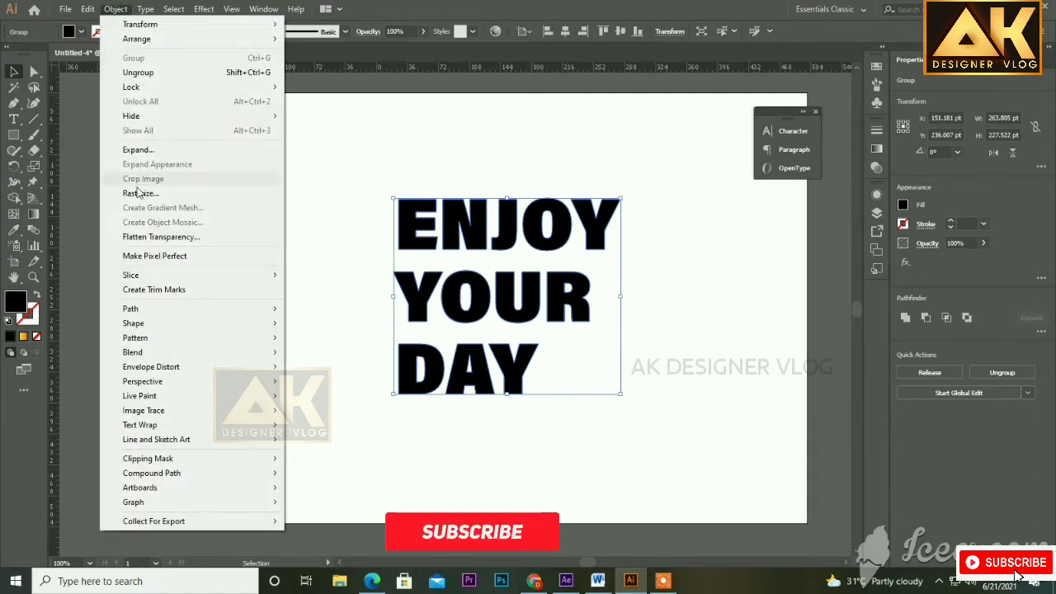
pyautogui.moveTo(206, 474)
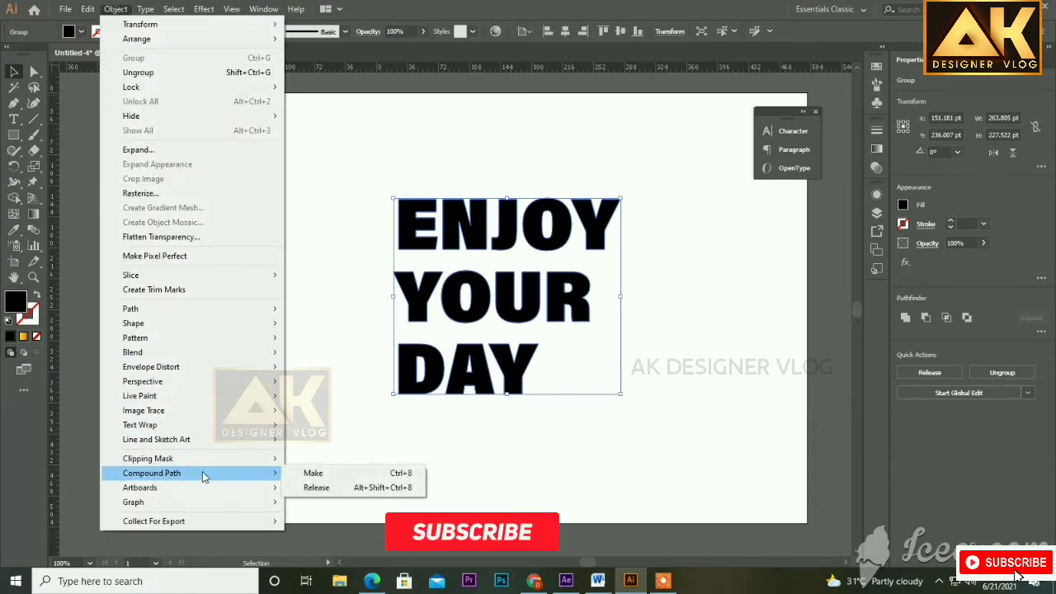
pyautogui.click(303, 474)
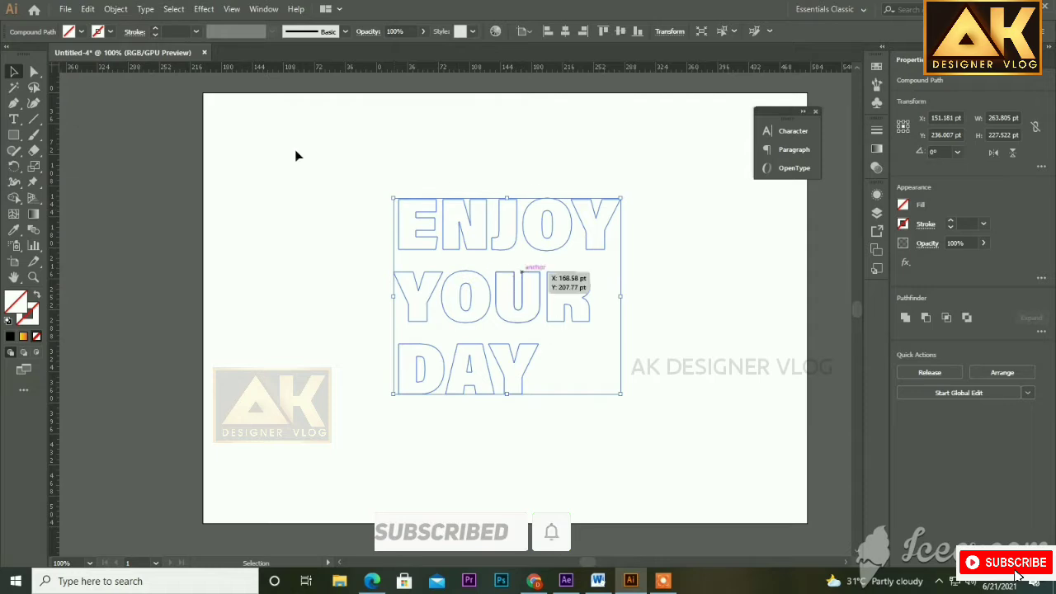
# Fill the compound path with the black swatch from the grays group
pyautogui.click(81, 32)
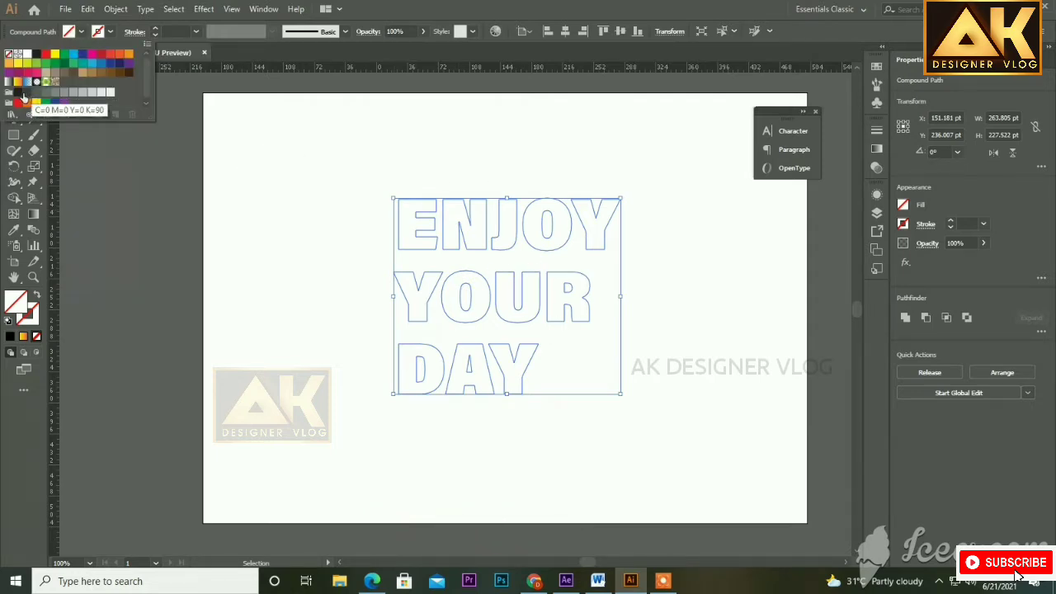
pyautogui.click(19, 94)
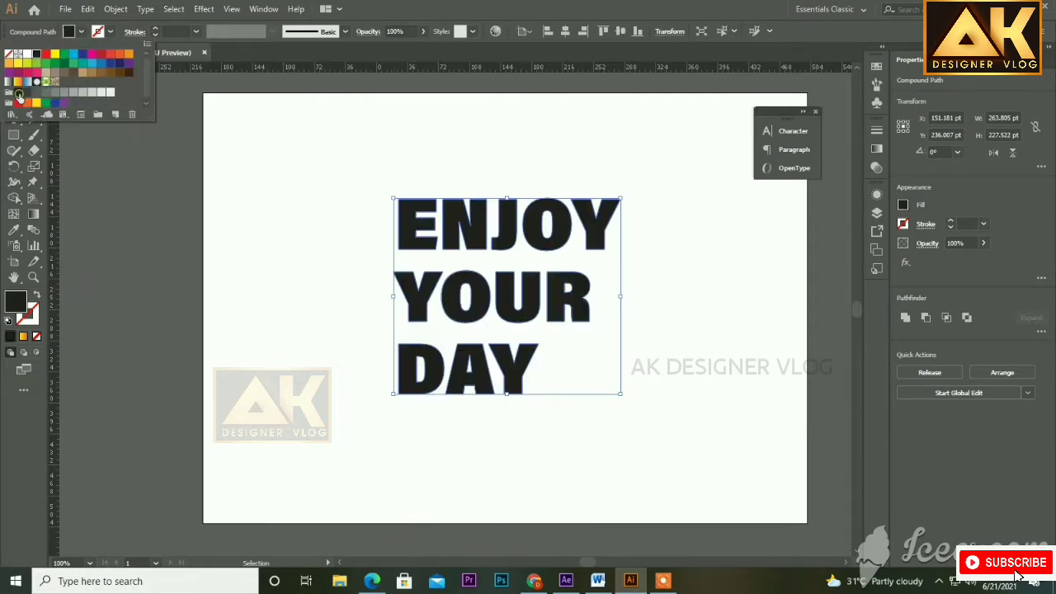
pyautogui.click(353, 51)
pyautogui.click(368, 211)
pyautogui.click(399, 202)
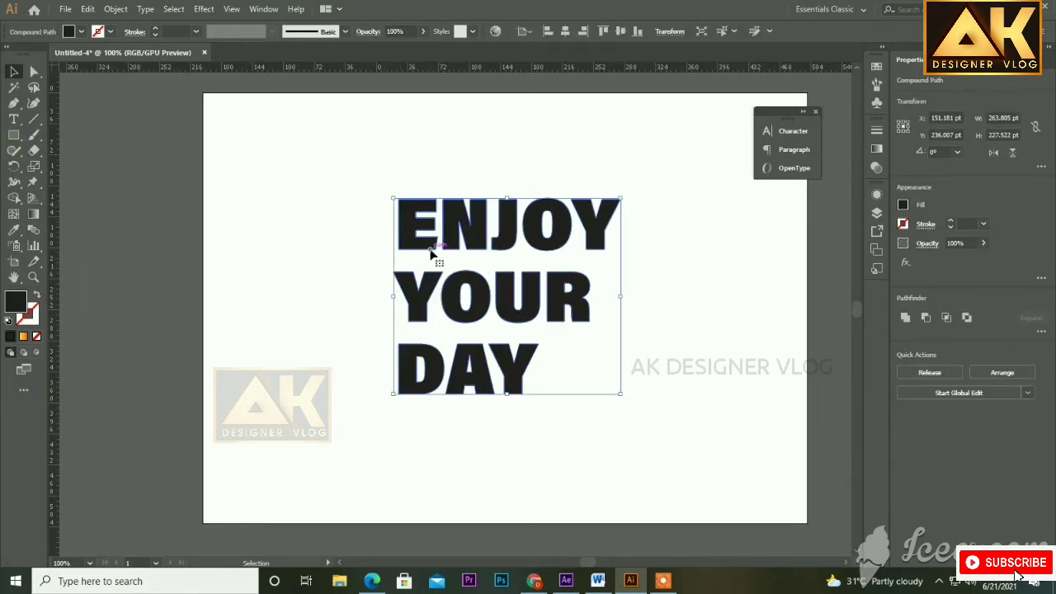
# Add a second fill to the compound path's appearance and color the lower fill CMYK Blue
pyautogui.click(877, 195)
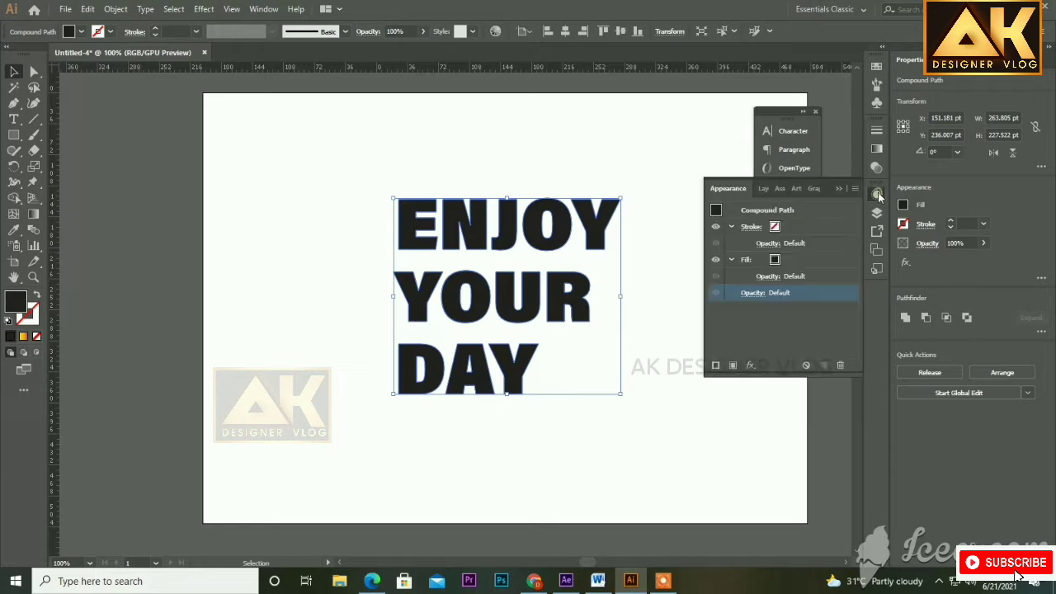
pyautogui.click(800, 262)
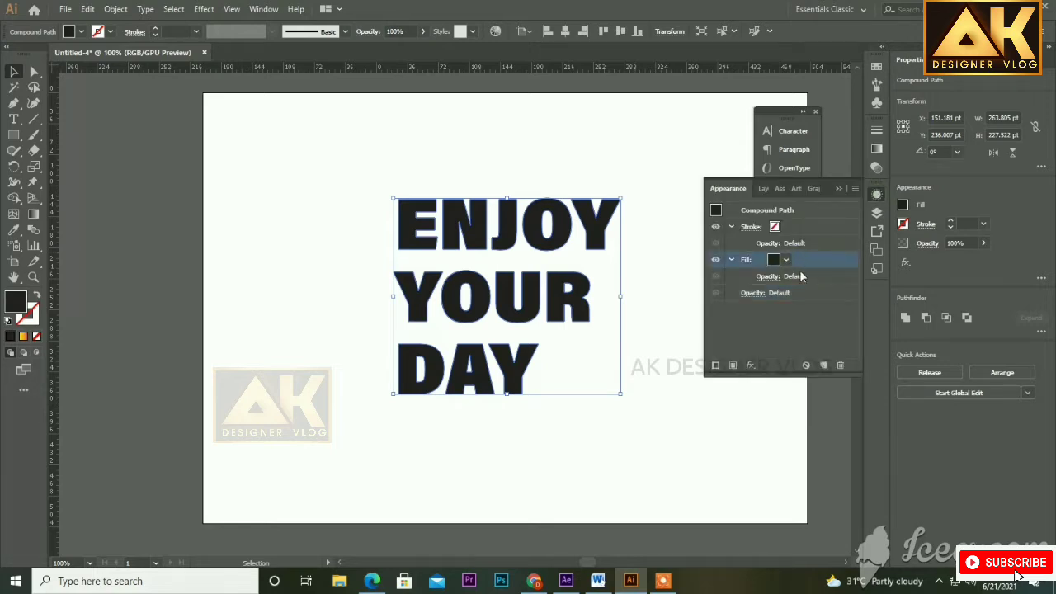
pyautogui.click(733, 366)
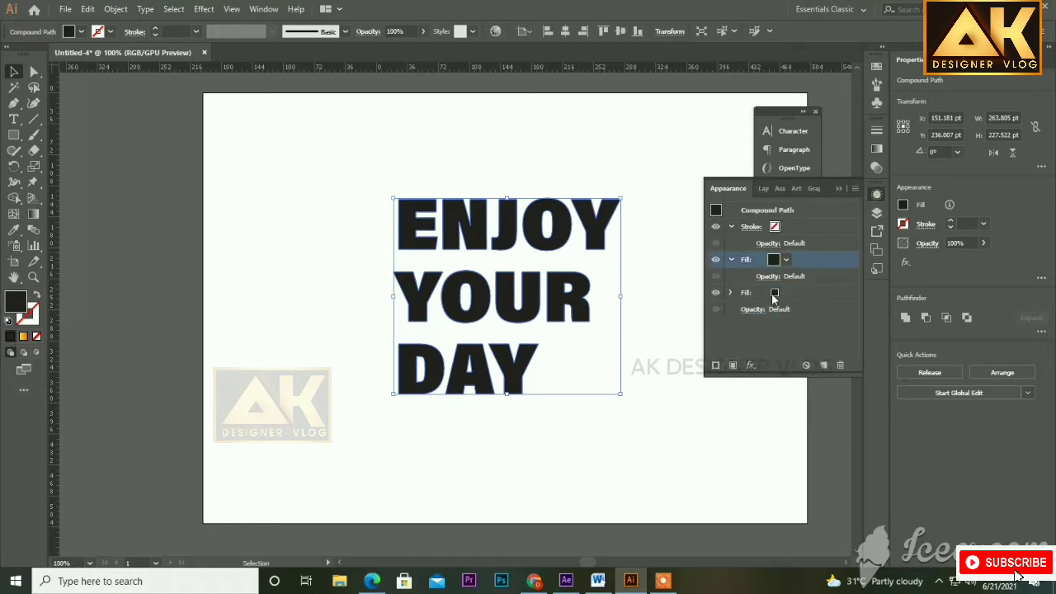
pyautogui.click(787, 294)
pyautogui.click(787, 294)
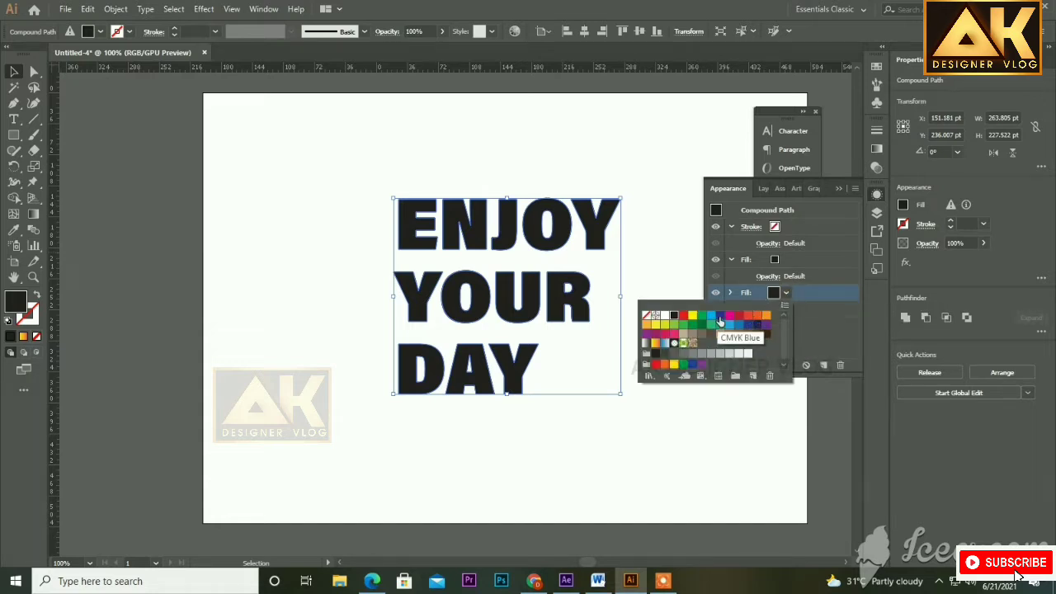
pyautogui.click(720, 317)
pyautogui.click(803, 297)
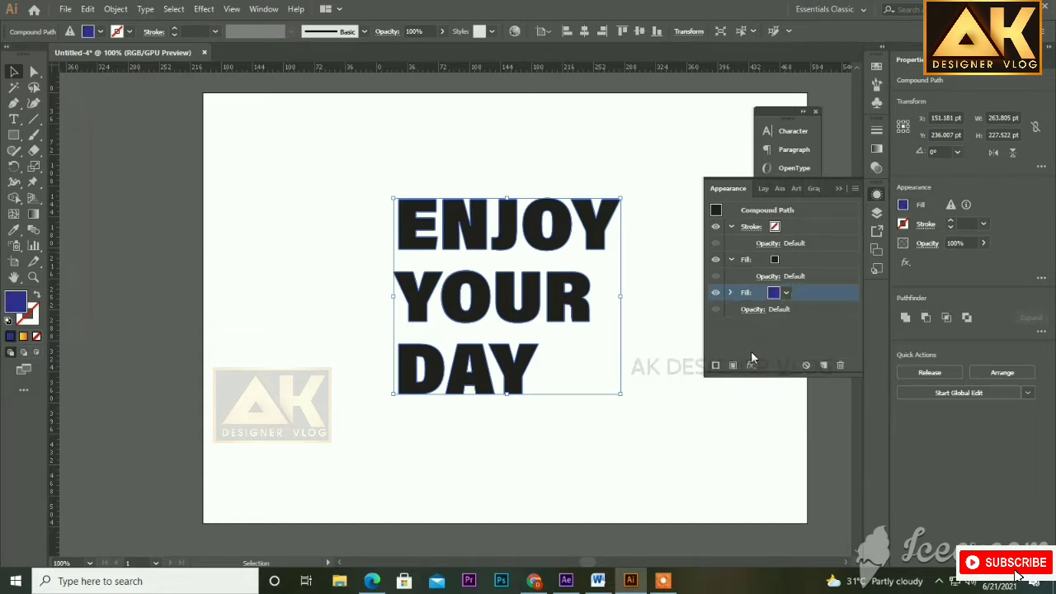
# Apply a Transform effect to the blue fill, moving it -300 pt horizontally and 300 pt vertically with preview enabled
pyautogui.click(751, 366)
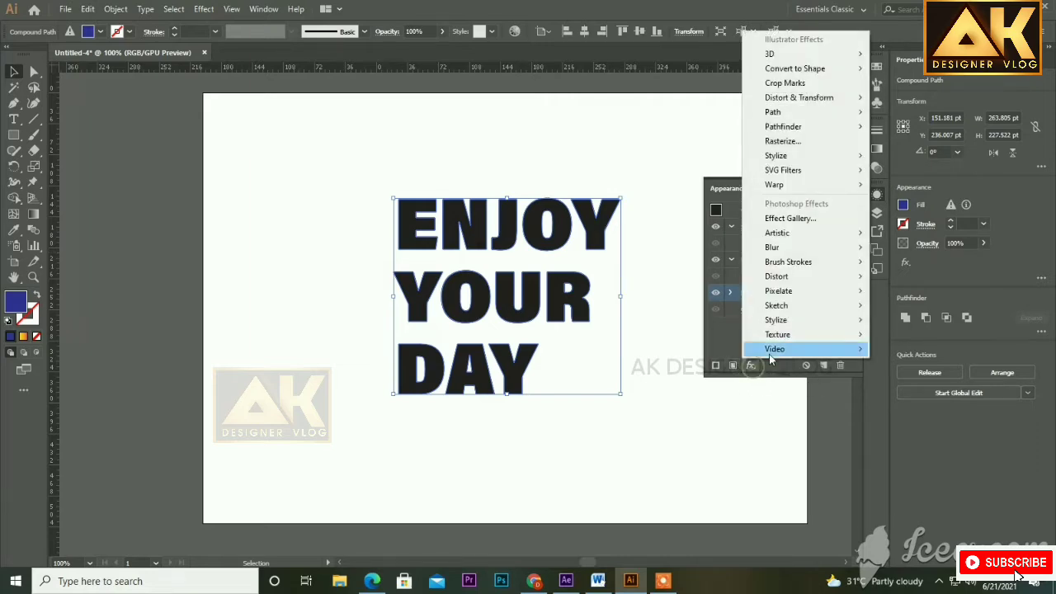
pyautogui.moveTo(796, 99)
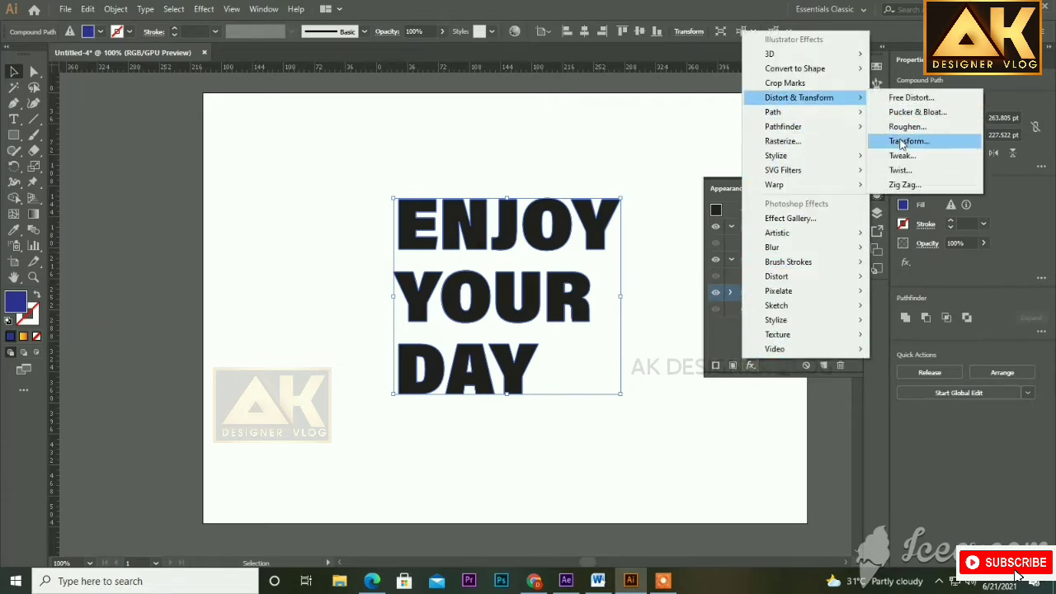
pyautogui.click(905, 143)
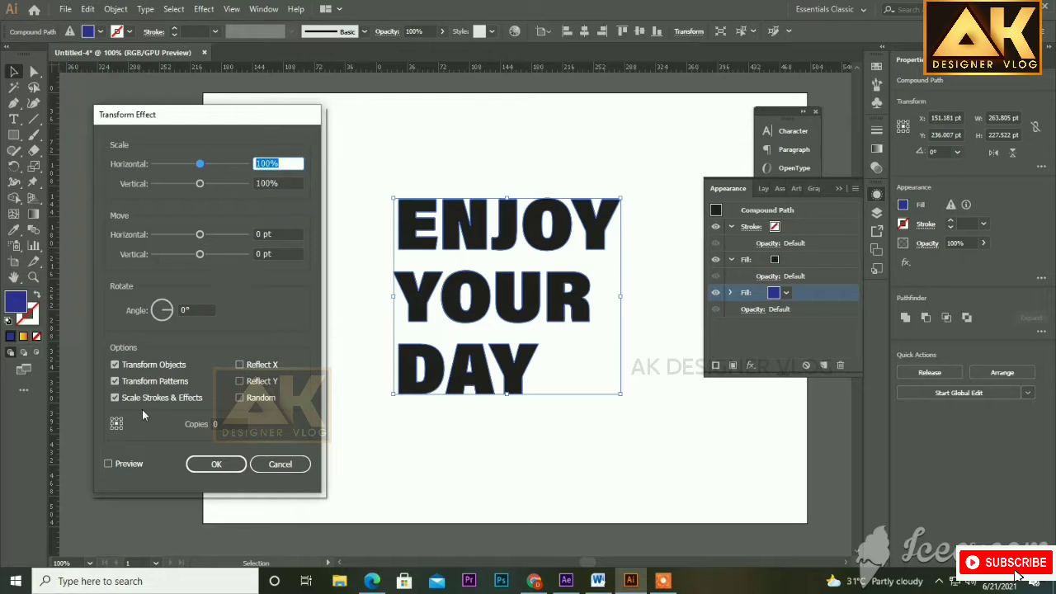
pyautogui.click(273, 235)
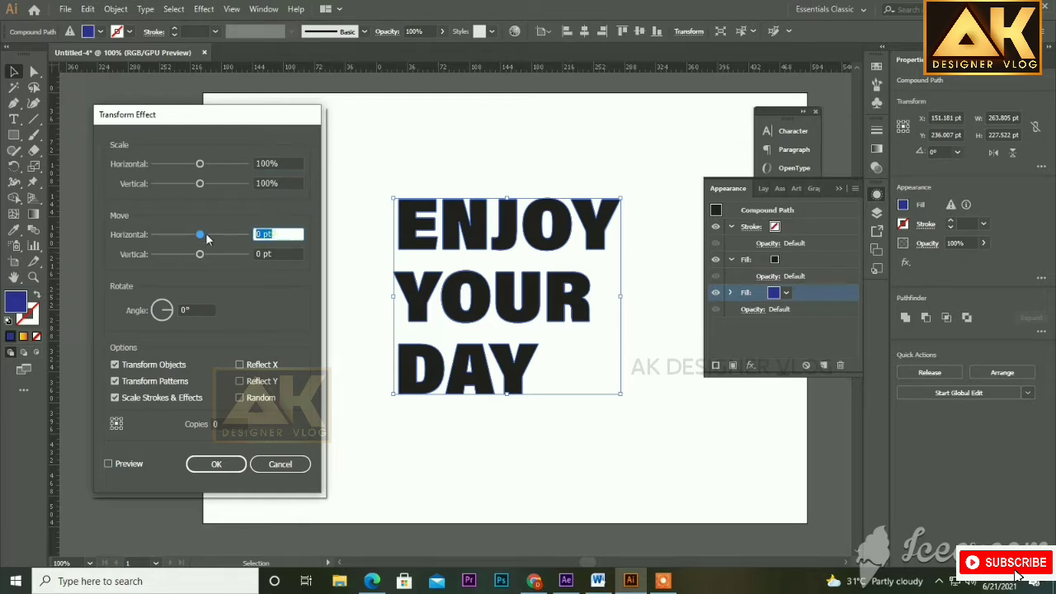
pyautogui.click(296, 252)
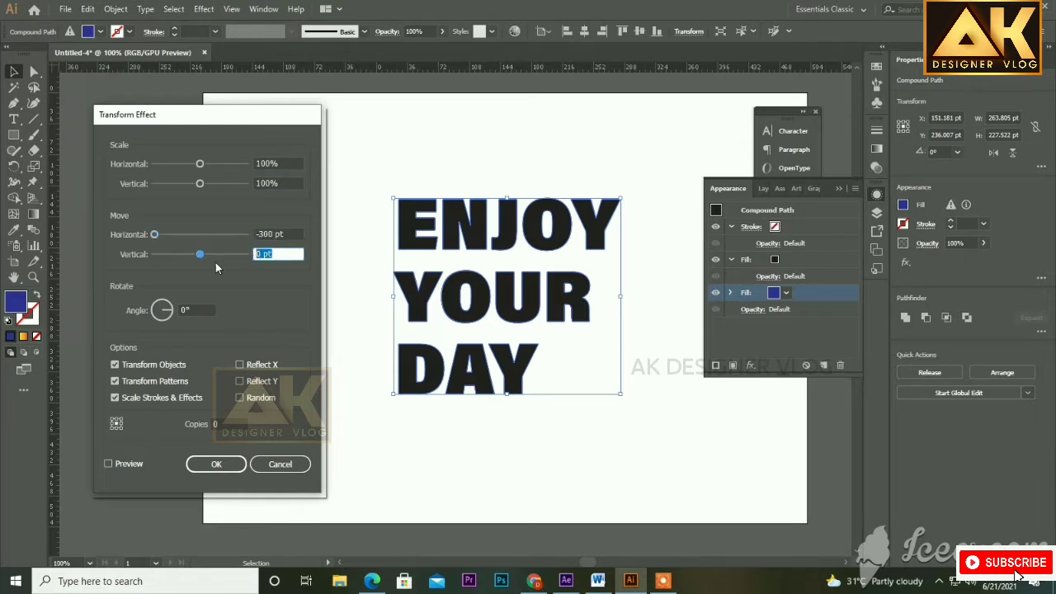
pyautogui.click(114, 465)
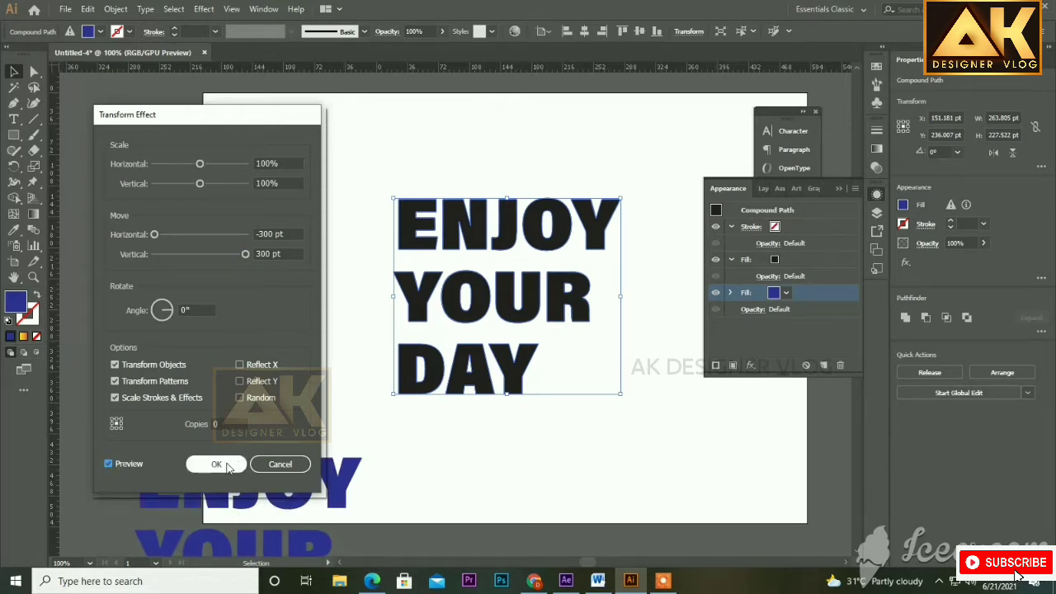
pyautogui.click(216, 465)
# Expand the appearance of the two-fill ENJOY YOUR DAY text
pyautogui.moveTo(145, 152); pyautogui.dragTo(558, 500)
pyautogui.moveTo(523, 439); pyautogui.dragTo(507, 376)
pyautogui.scroll(-1, 519, 372)
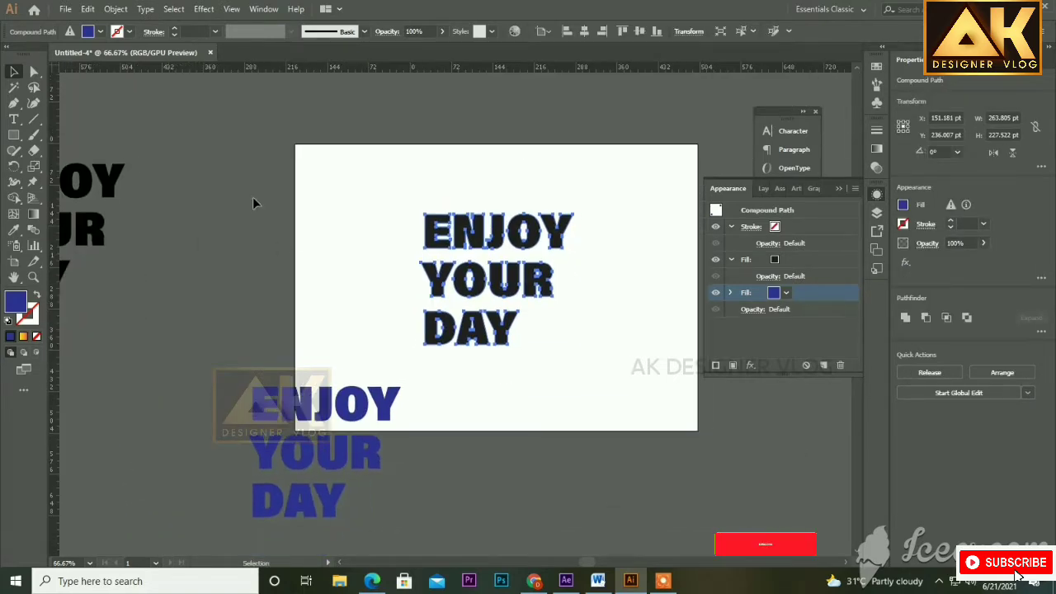
pyautogui.click(116, 9)
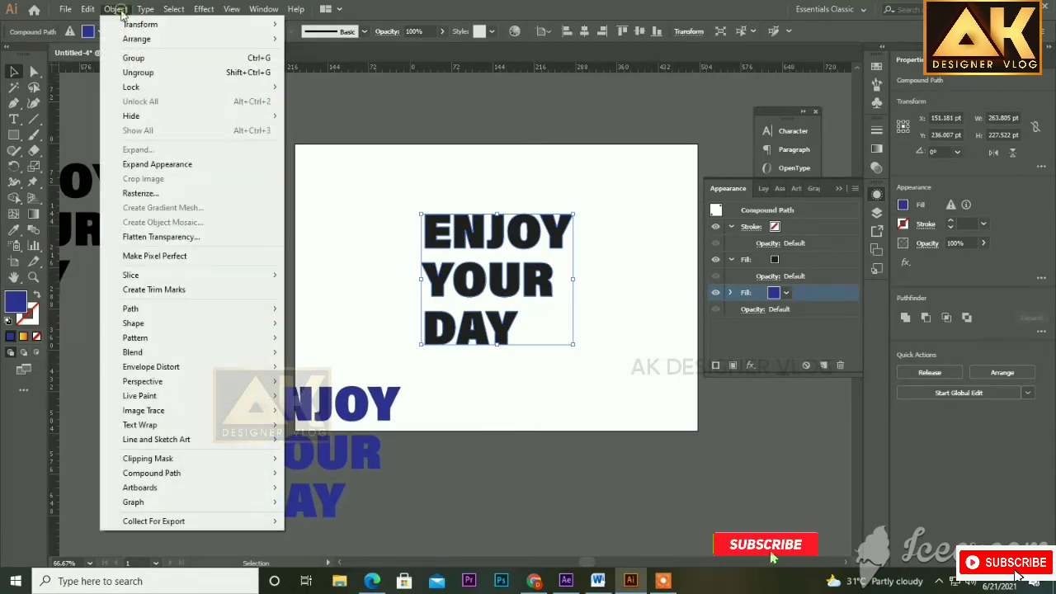
pyautogui.click(157, 164)
pyautogui.click(292, 162)
# Ungroup the expanded black and blue texts into separate objects
pyautogui.moveTo(231, 160); pyautogui.dragTo(590, 513)
pyautogui.rightClick(448, 321)
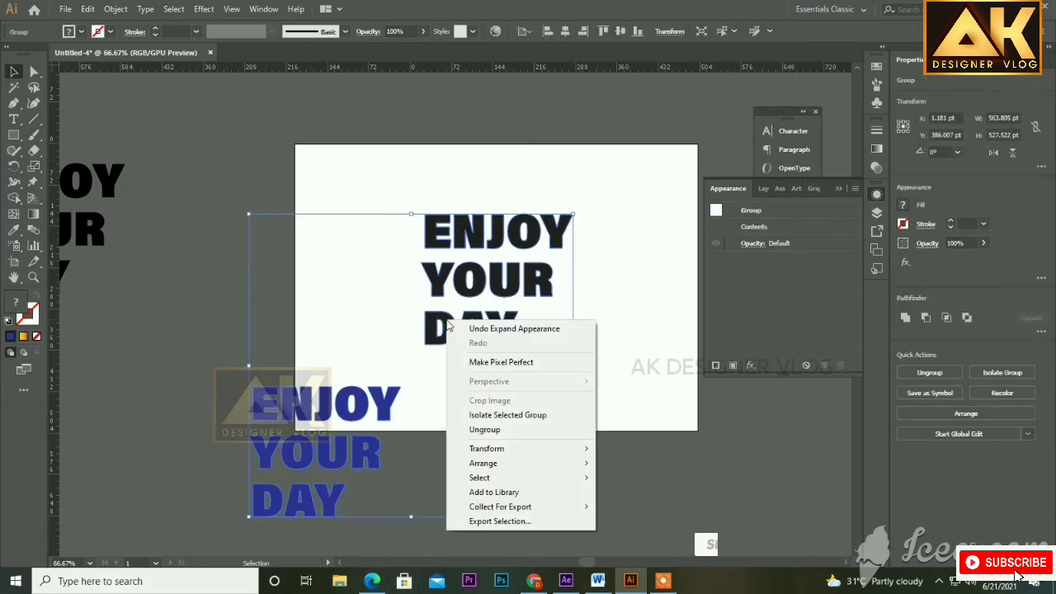
pyautogui.click(483, 430)
pyautogui.click(606, 262)
# Make a blend between the black text and the blue text
pyautogui.click(532, 289)
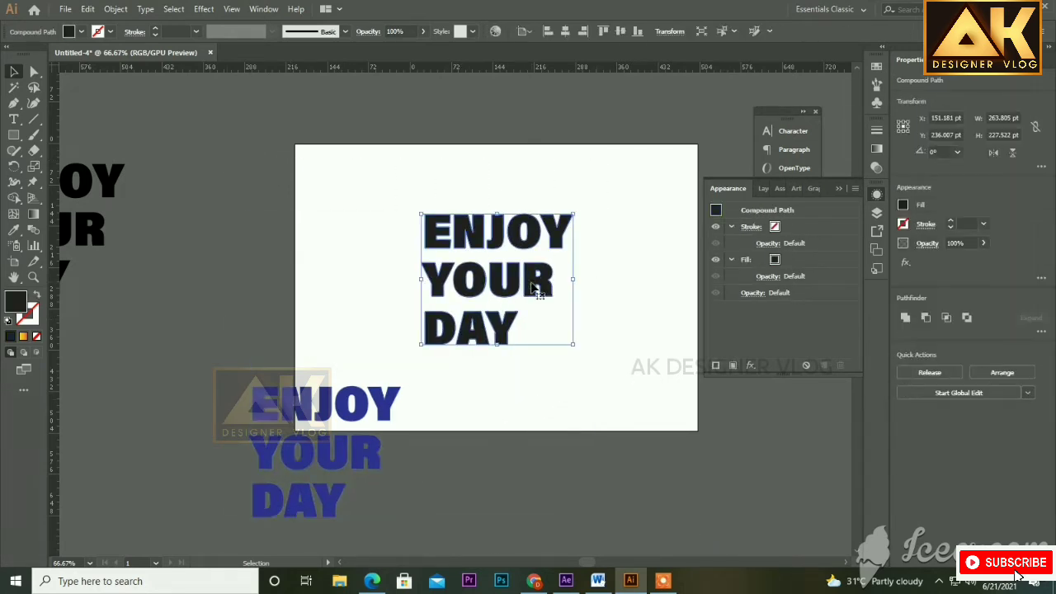
pyautogui.keyDown('shift'); pyautogui.click(289, 388); pyautogui.keyUp('shift')
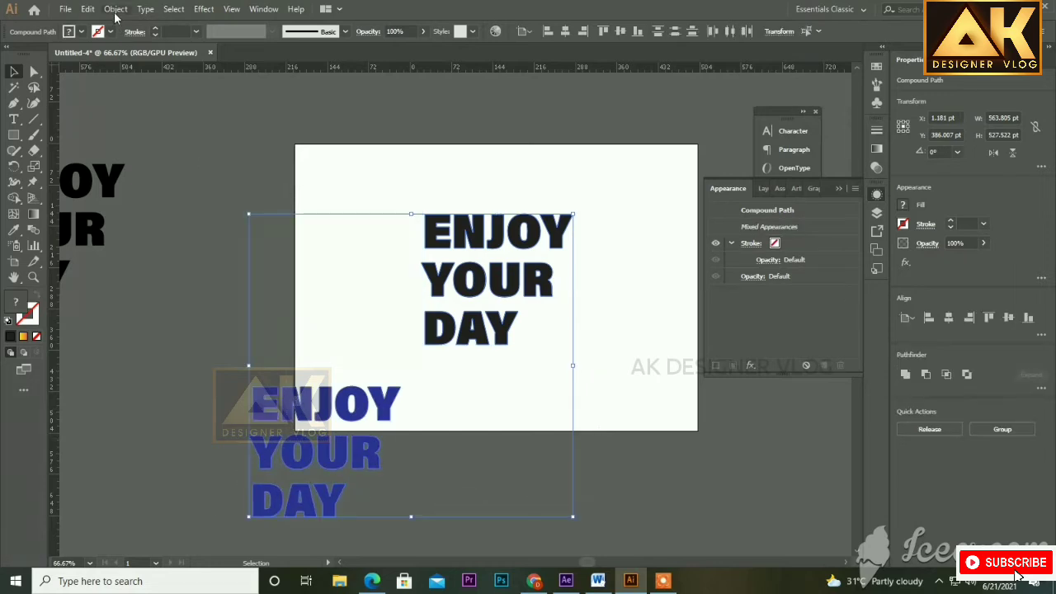
pyautogui.click(115, 9)
pyautogui.moveTo(276, 353)
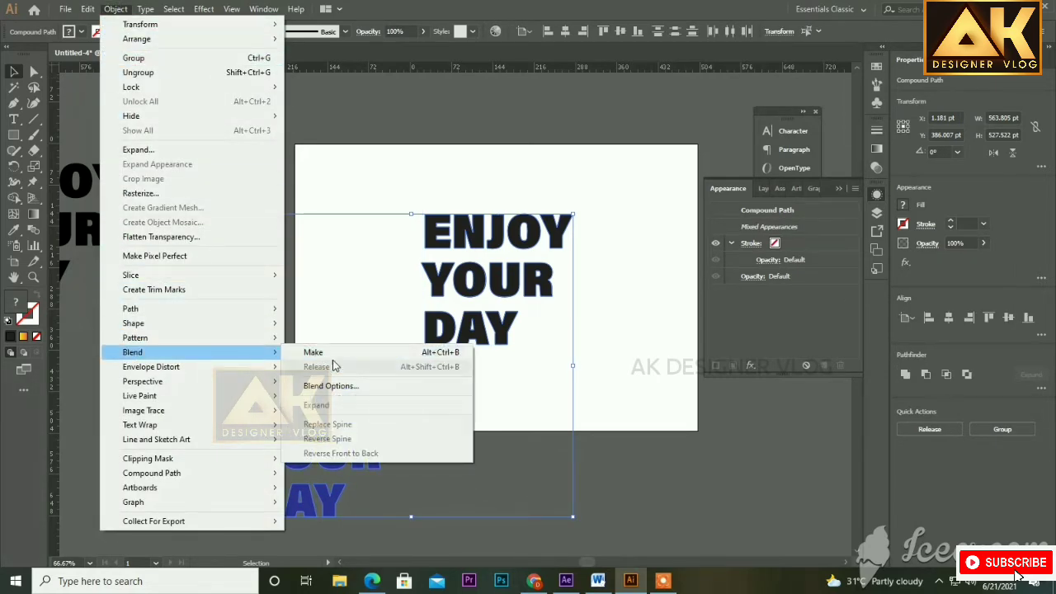
pyautogui.click(439, 352)
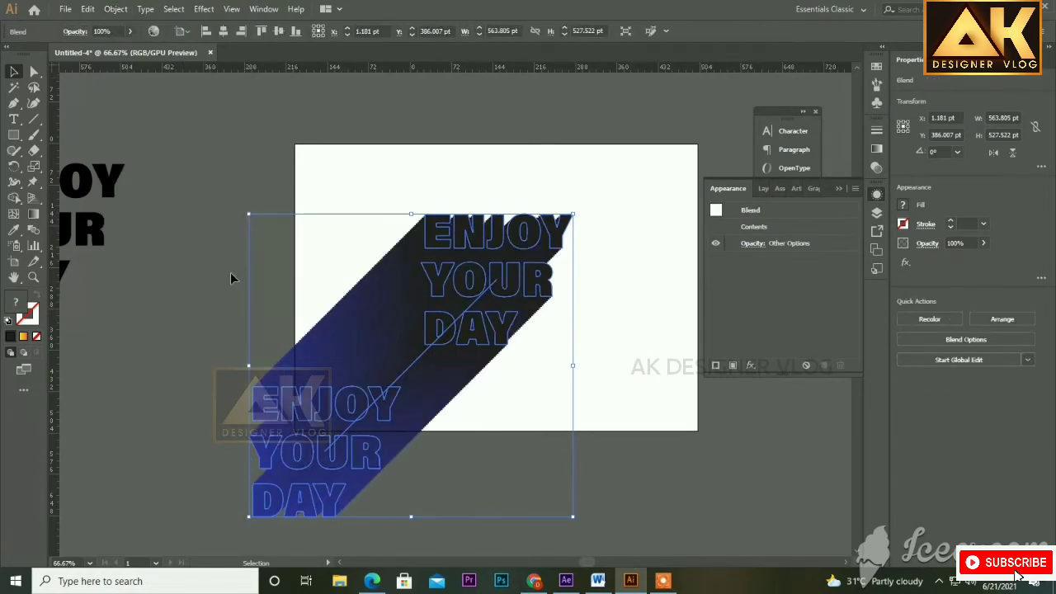
pyautogui.click(201, 380)
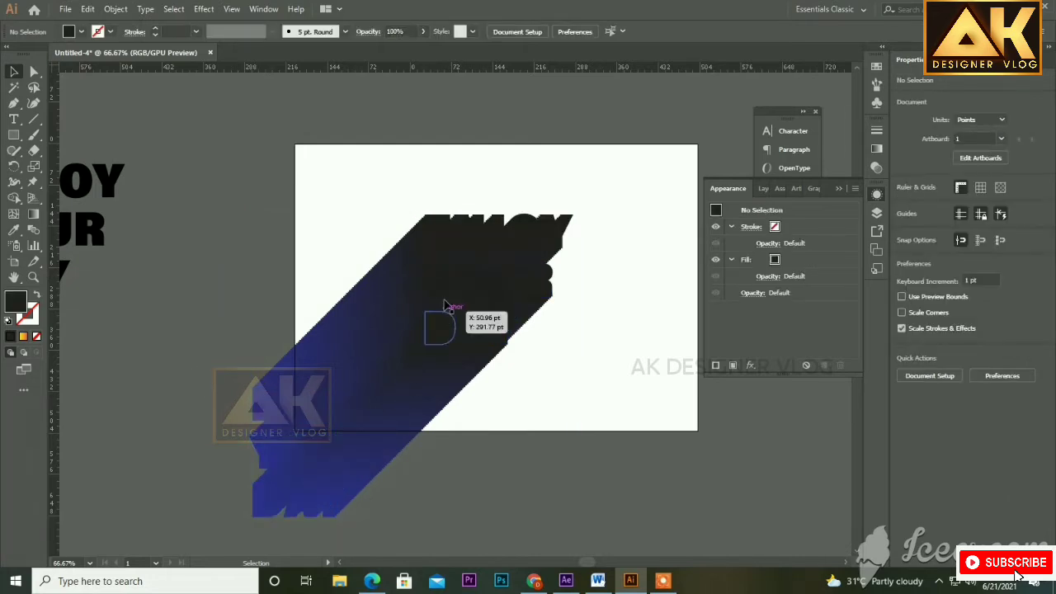
# Isolate the blend and move its blue text closer to the black text, to about X 44 pt, Y 315 pt
pyautogui.click(448, 295)
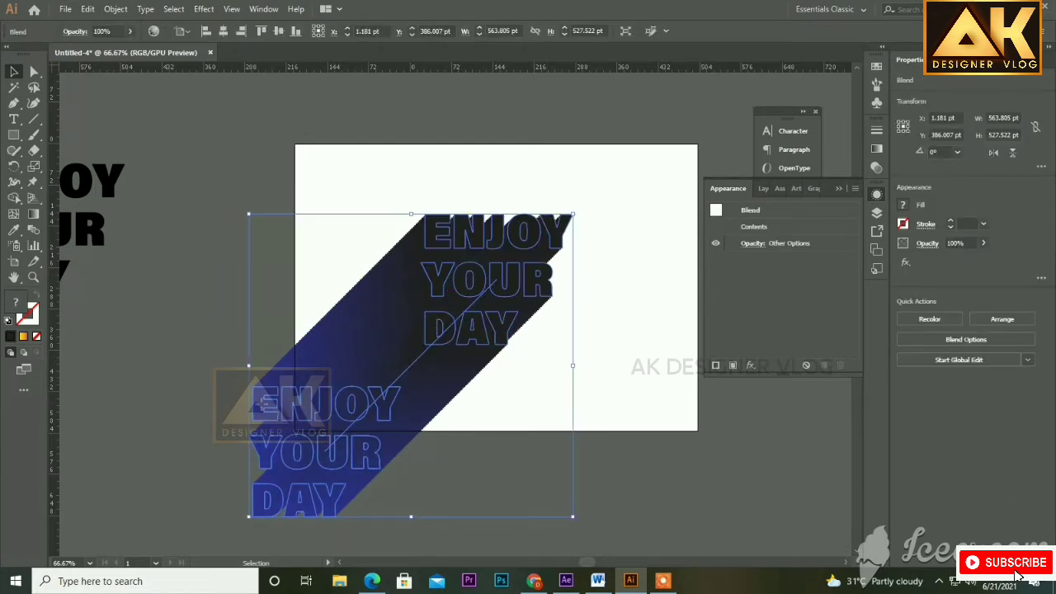
pyautogui.click(189, 354)
pyautogui.click(264, 404)
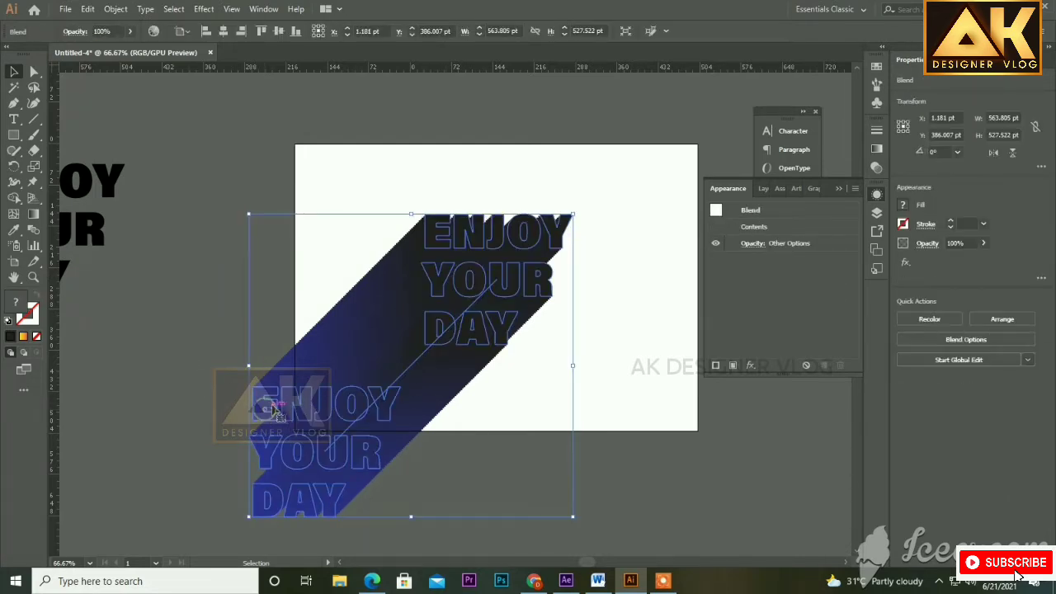
pyautogui.click(625, 31)
pyautogui.moveTo(270, 408); pyautogui.dragTo(376, 286)
pyautogui.click(329, 301)
pyautogui.click(375, 285)
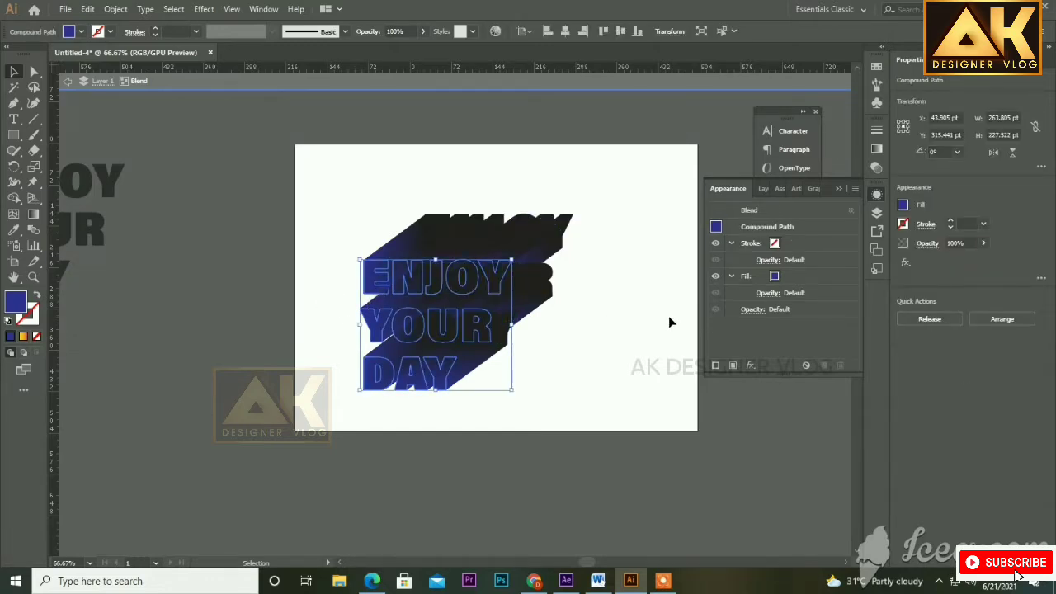
# Change the fill of the blue front text inside the blend to white
pyautogui.click(787, 276)
pyautogui.click(785, 276)
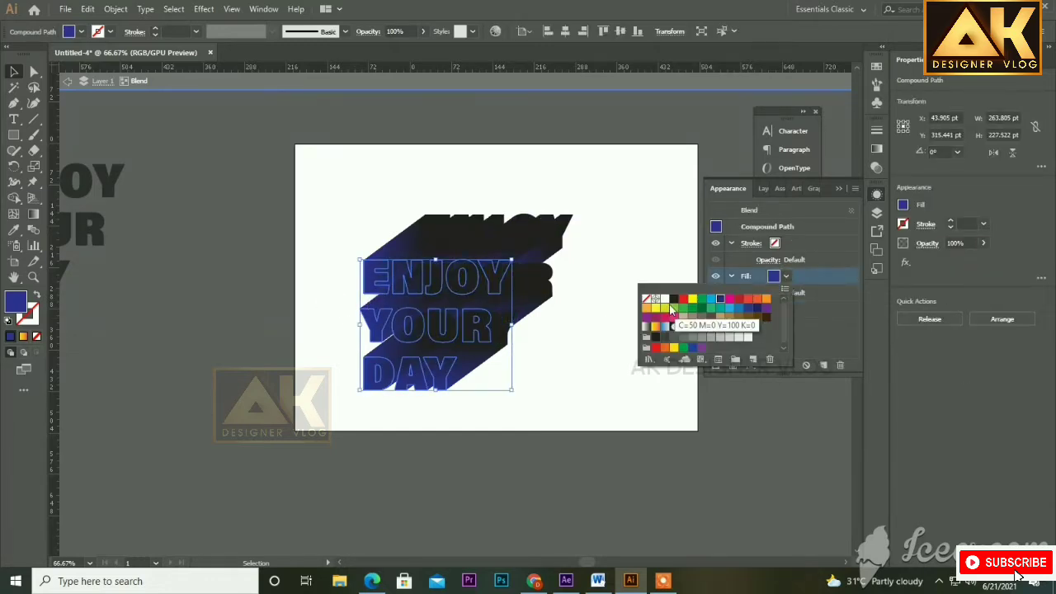
pyautogui.click(664, 300)
pyautogui.click(584, 276)
pyautogui.click(586, 291)
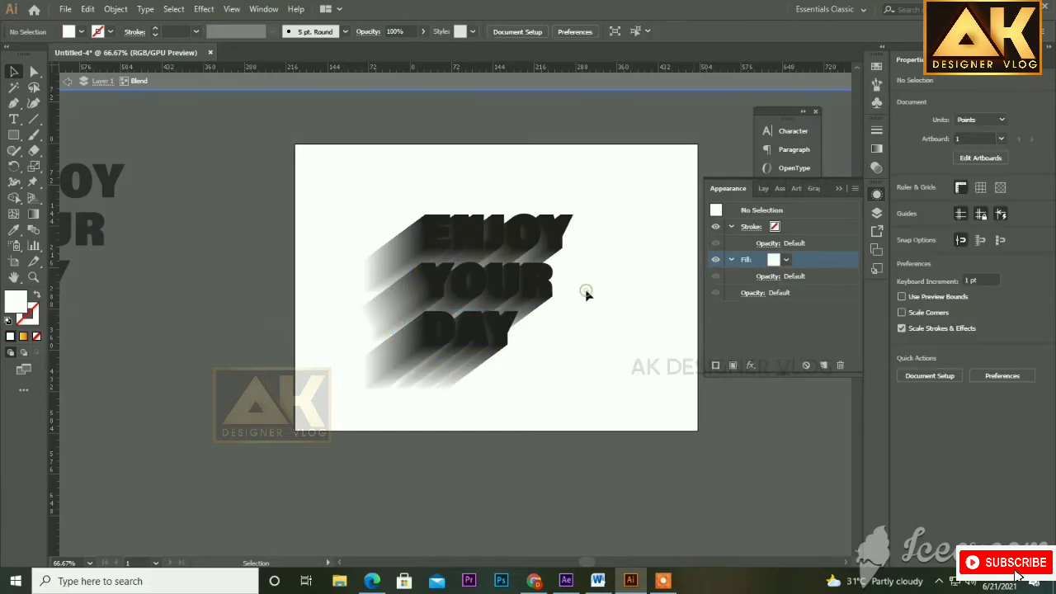
# Set the opacity of the blend's white front text to 0%
pyautogui.click(377, 319)
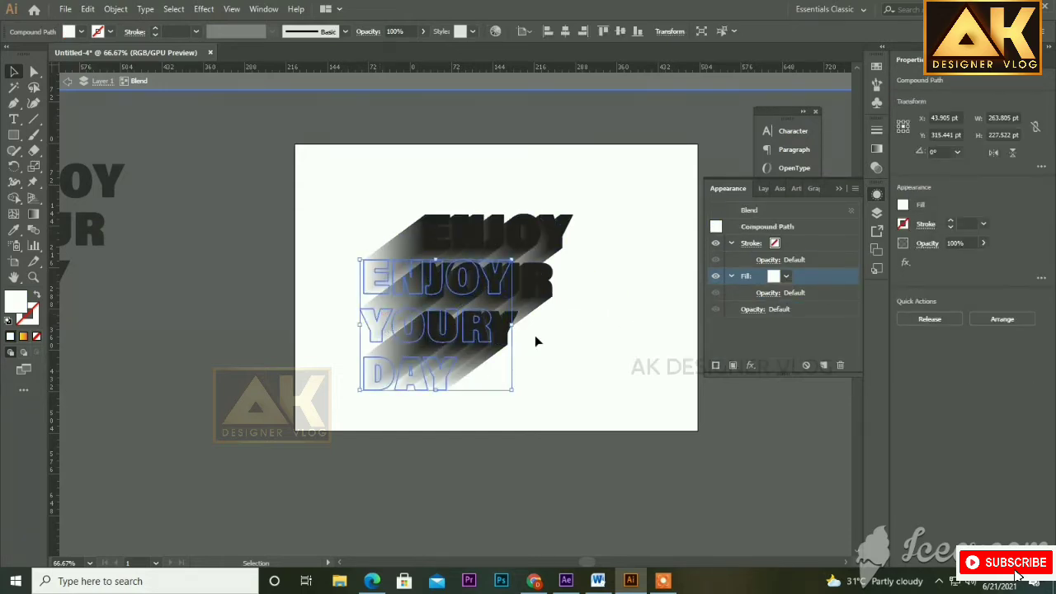
pyautogui.click(777, 310)
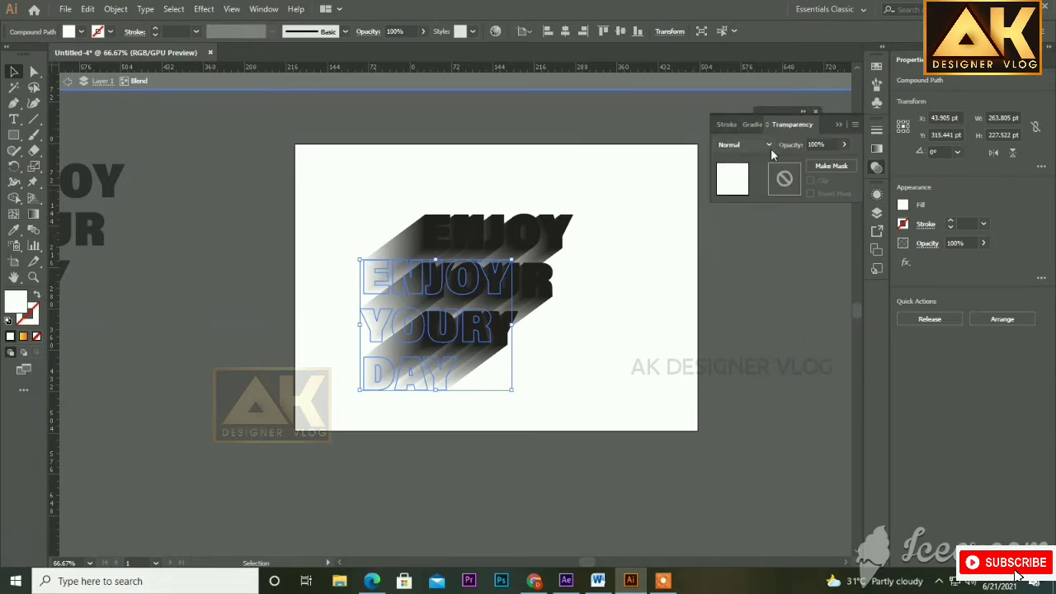
pyautogui.click(876, 195)
pyautogui.click(767, 310)
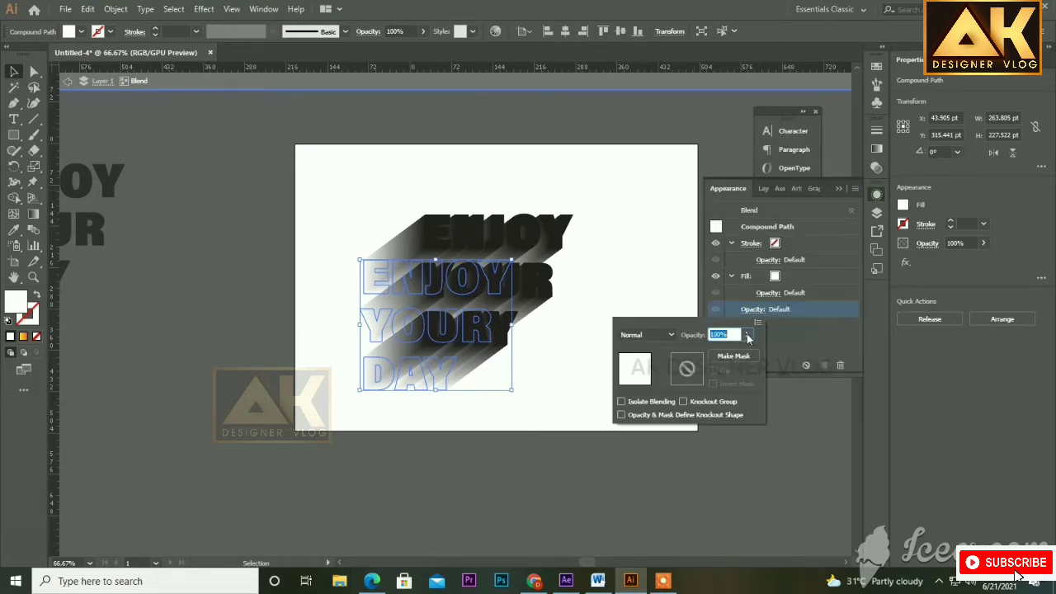
pyautogui.click(746, 338)
pyautogui.moveTo(739, 348); pyautogui.dragTo(698, 350)
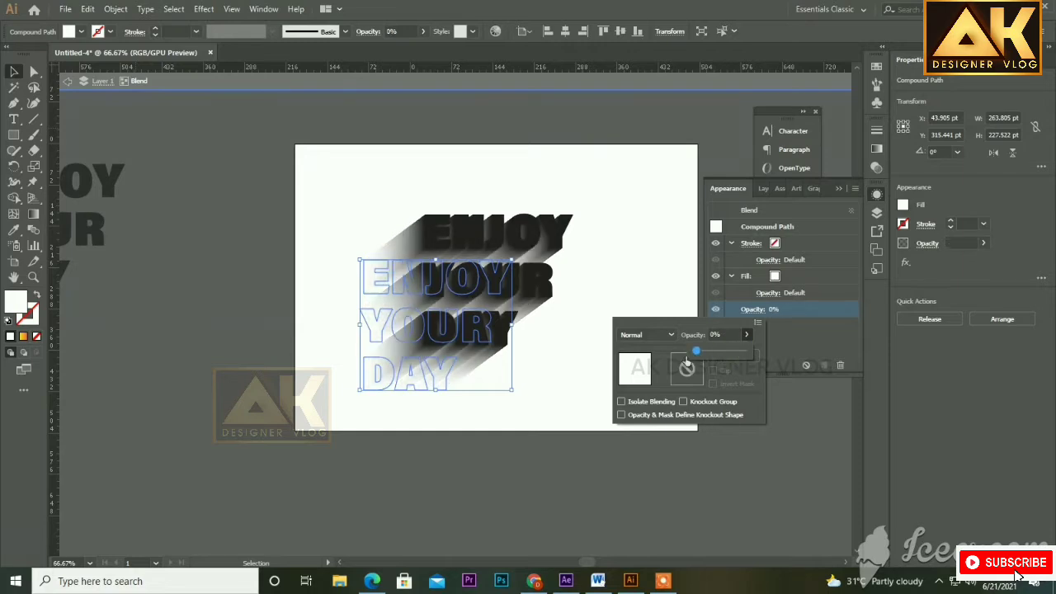
pyautogui.click(608, 282)
pyautogui.click(551, 371)
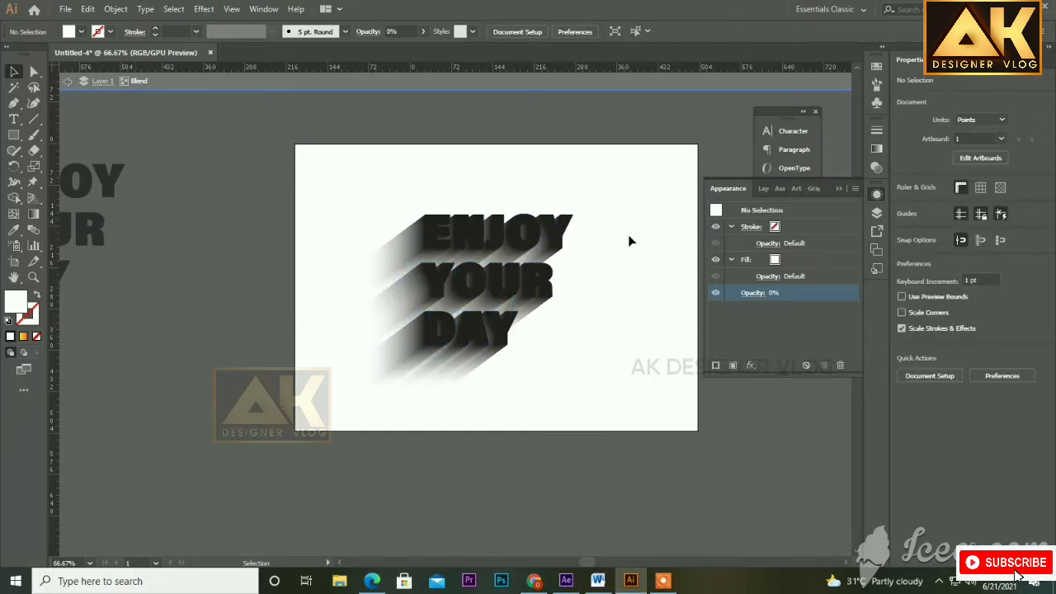
# Step out of the blend's isolation back to Layer 1
pyautogui.scroll(1, 561, 258)
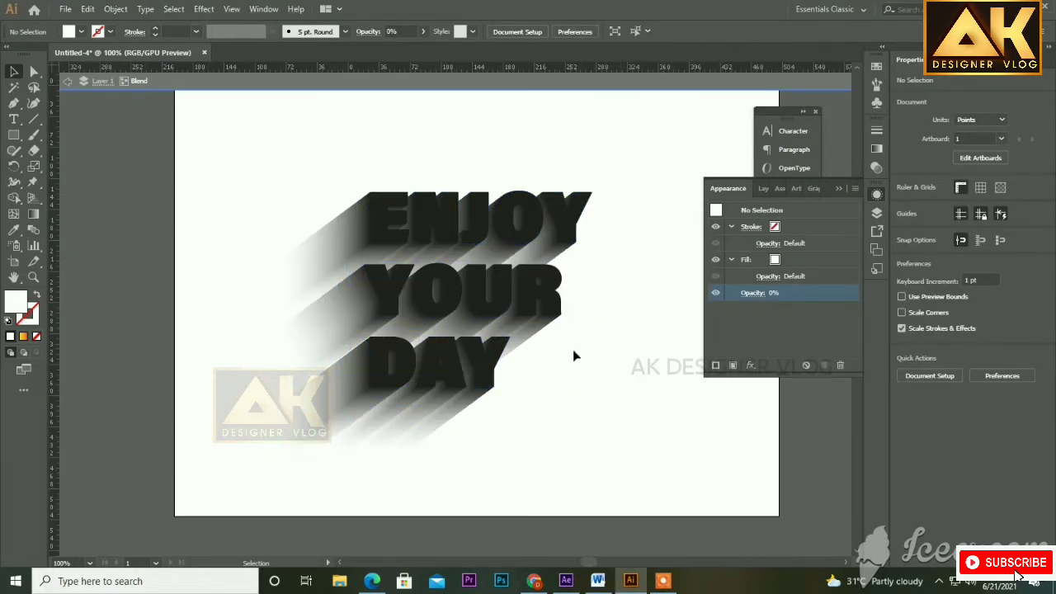
pyautogui.scroll(-1, 553, 334)
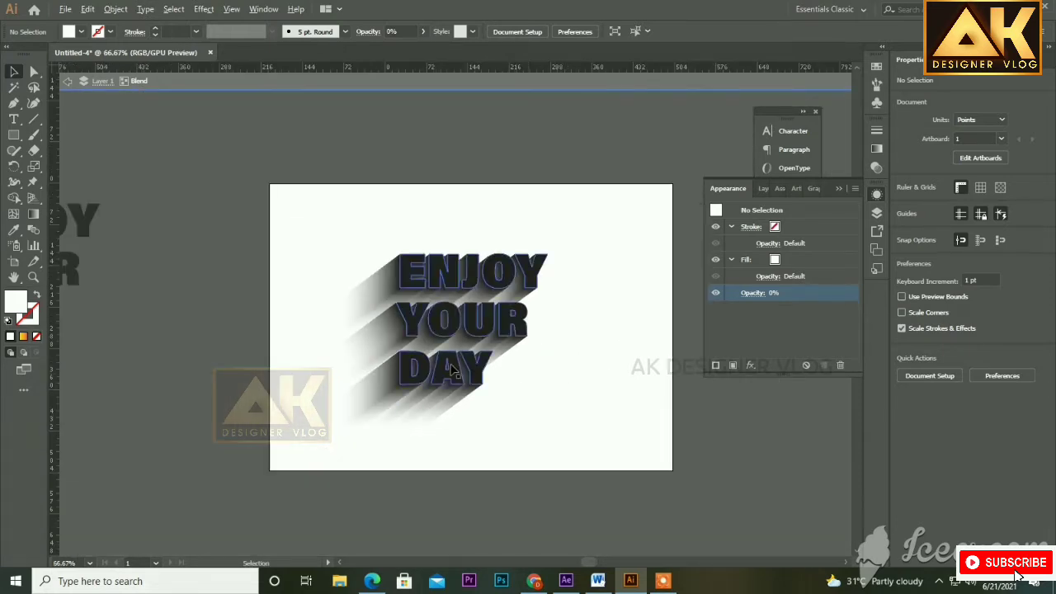
pyautogui.scroll(1, 451, 368)
pyautogui.scroll(-1, 538, 374)
pyautogui.press('space')
pyautogui.moveTo(571, 370); pyautogui.dragTo(526, 362)
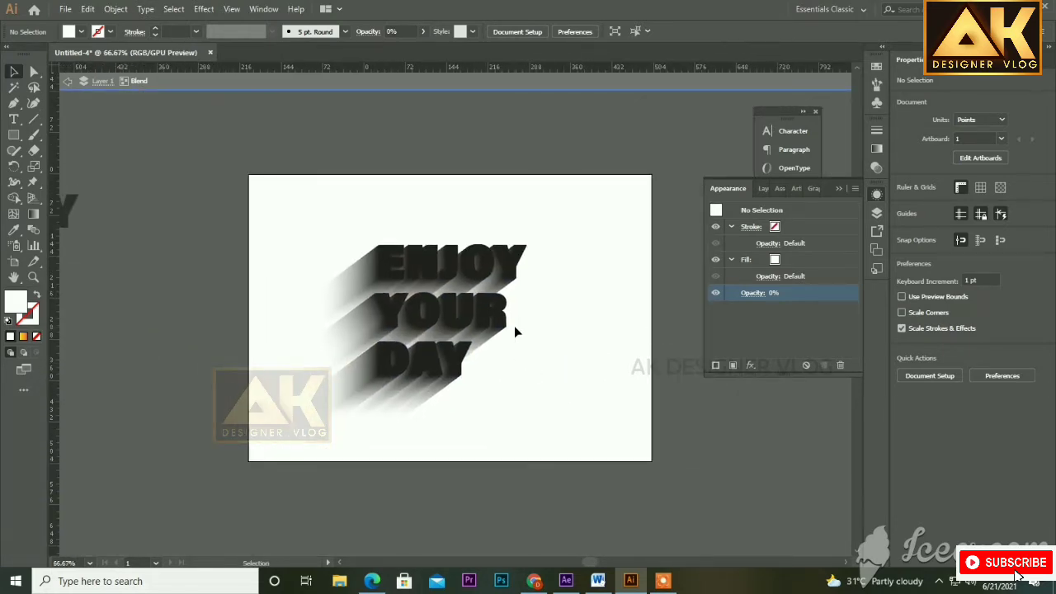
pyautogui.click(68, 82)
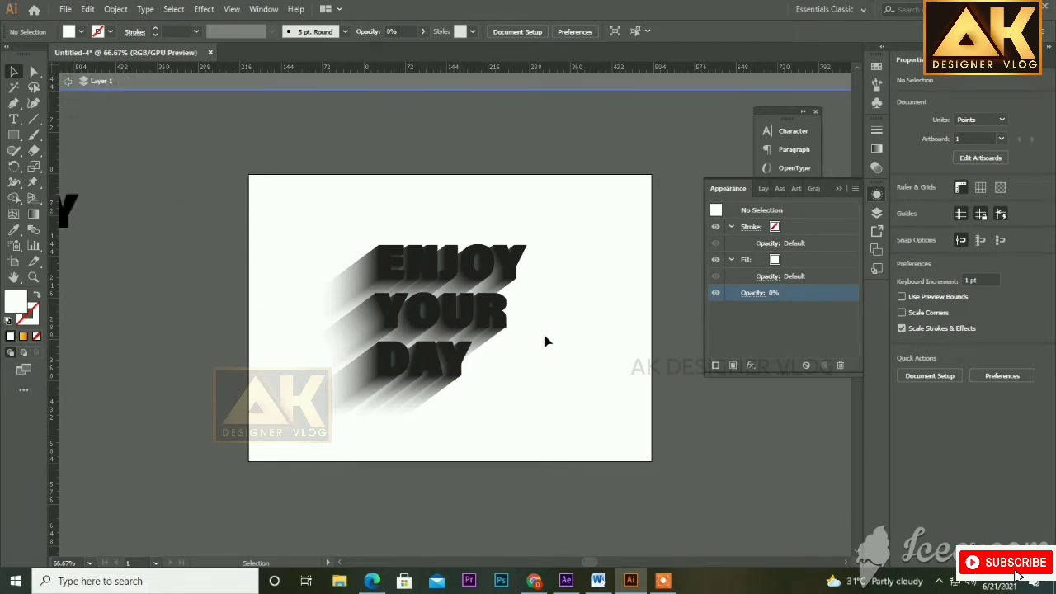
# Draw a rectangle about 702 by 500 pt covering the whole artboard
pyautogui.press('m')
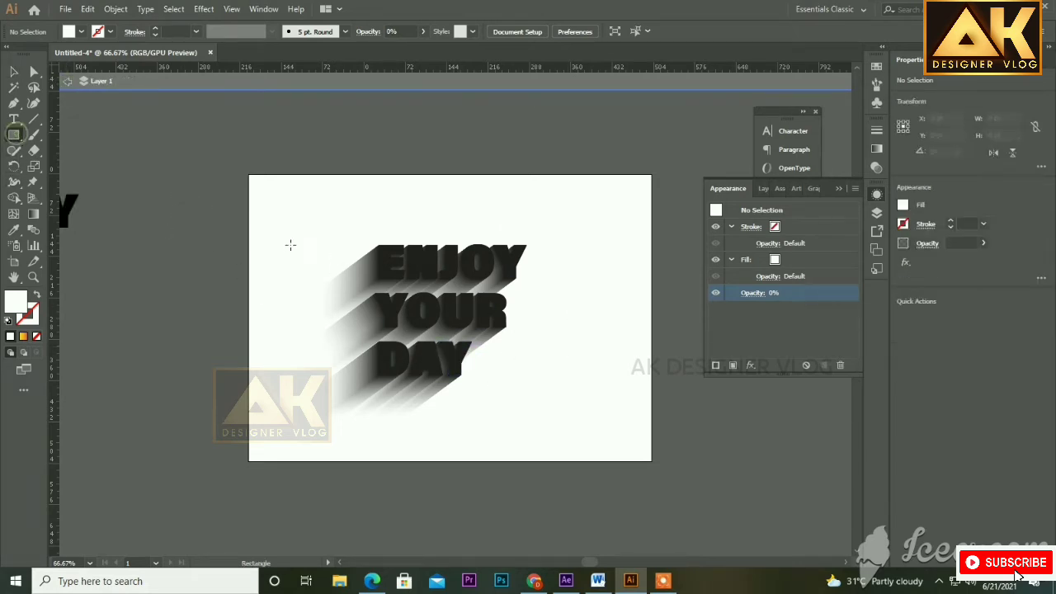
pyautogui.click(277, 228)
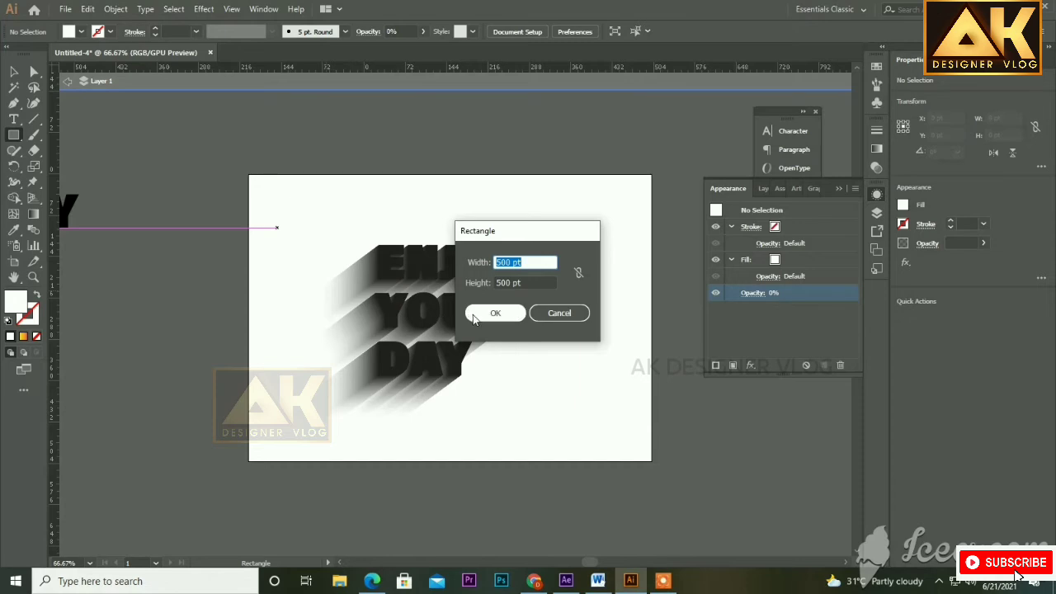
pyautogui.click(559, 313)
pyautogui.moveTo(248, 175); pyautogui.dragTo(652, 461)
pyautogui.click(13, 76)
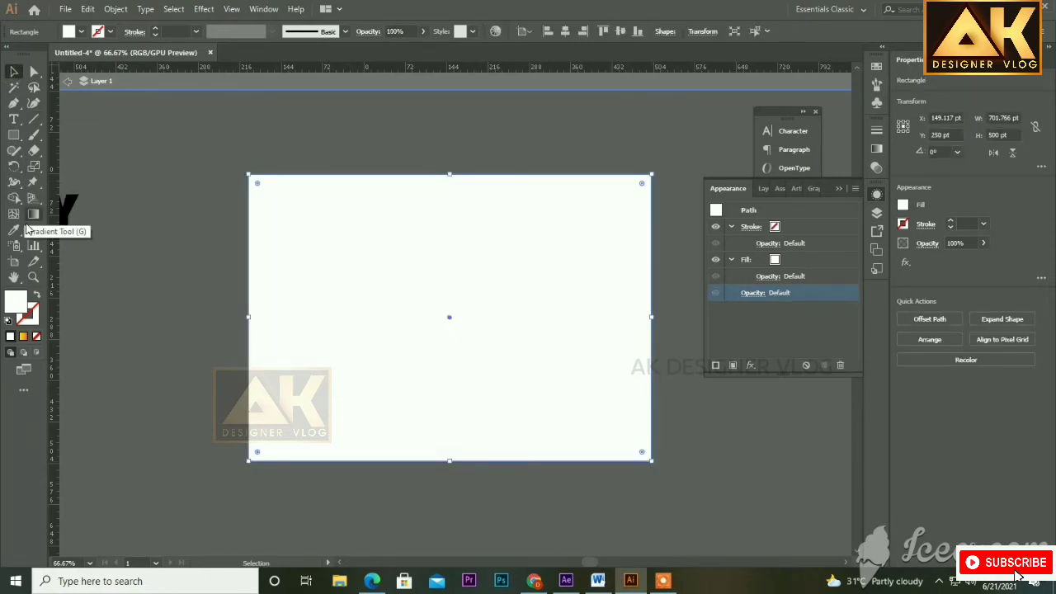
# Fill the artboard-sized rectangle with the dark navy blue swatch
pyautogui.click(787, 263)
pyautogui.click(786, 260)
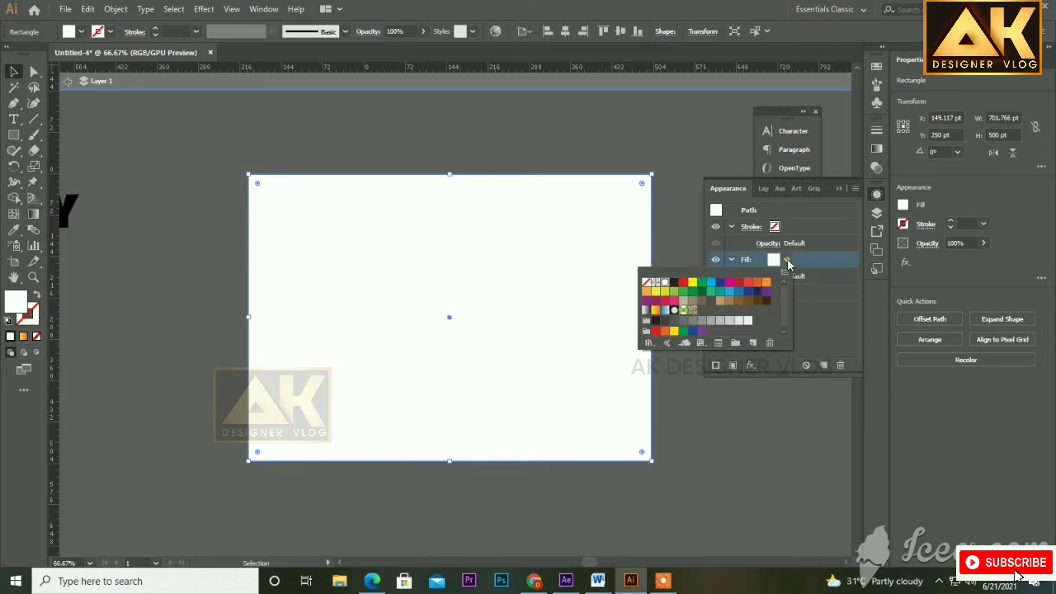
pyautogui.click(754, 295)
pyautogui.click(212, 229)
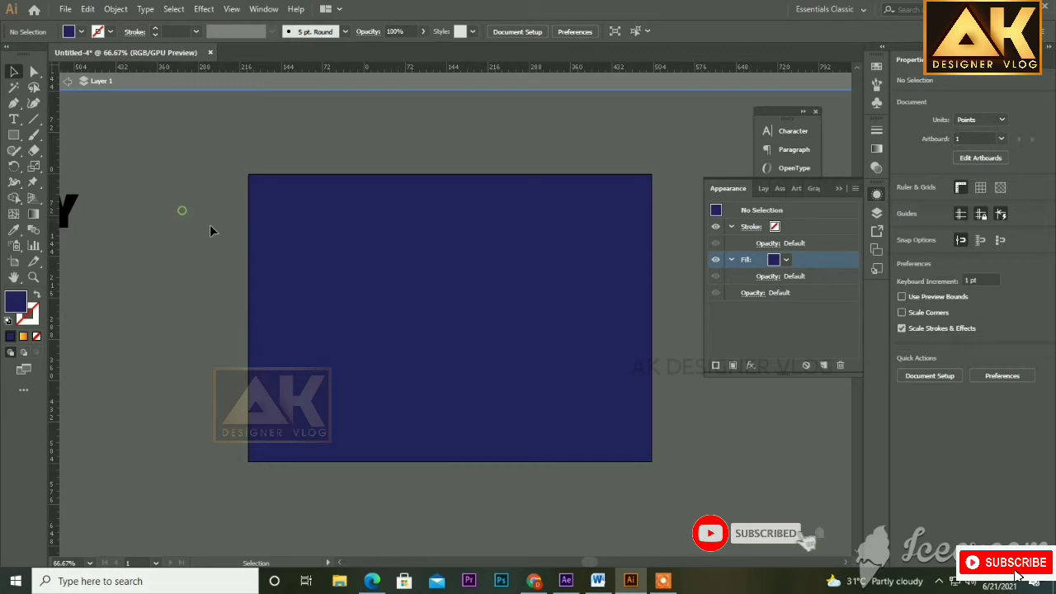
# Send the navy rectangle to the back, behind the blended text
pyautogui.rightClick(273, 261)
pyautogui.moveTo(328, 482)
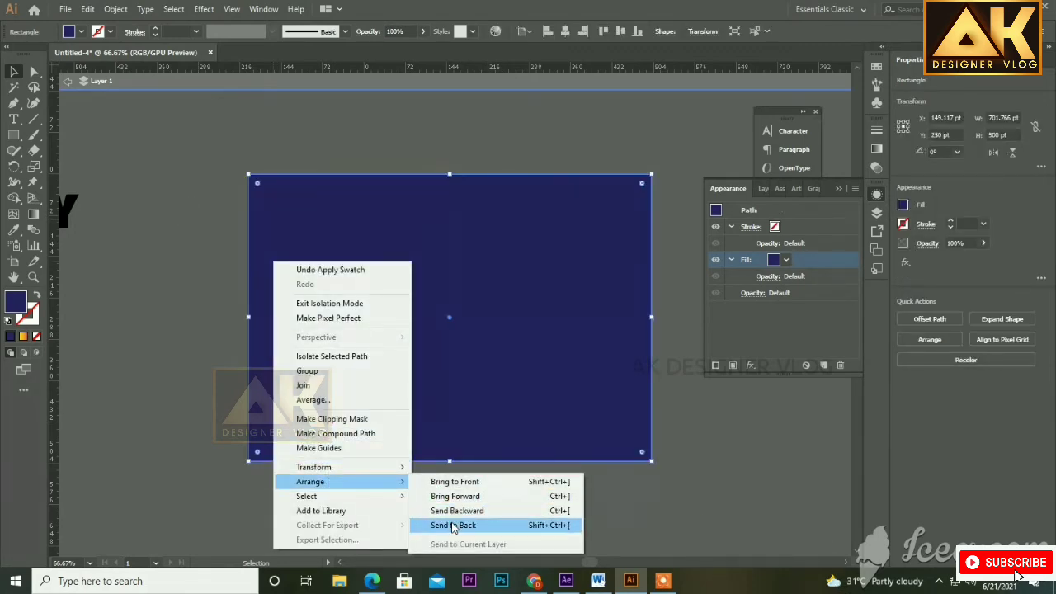
pyautogui.click(437, 524)
pyautogui.click(195, 207)
# Select the rectangle and blended text together, make an opacity mask from them and invert the mask
pyautogui.hotkey('ctrl', 'a')
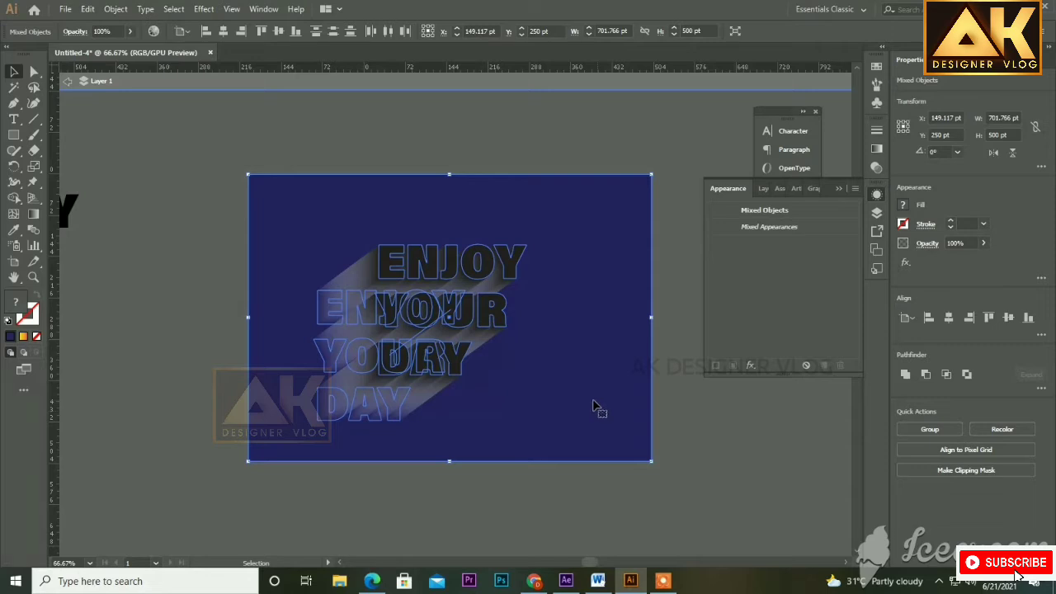
pyautogui.click(876, 169)
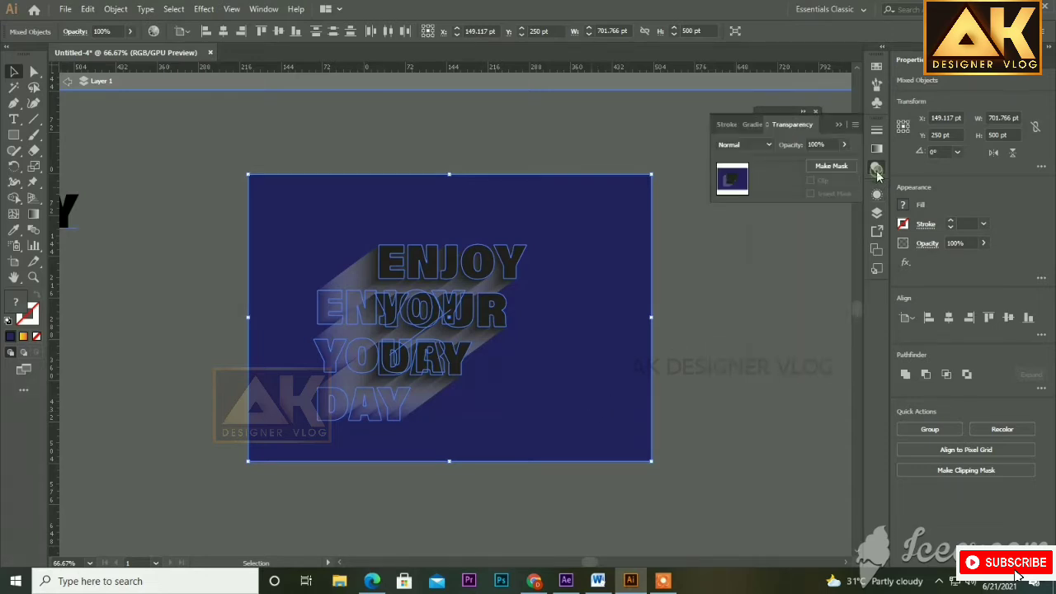
pyautogui.click(830, 166)
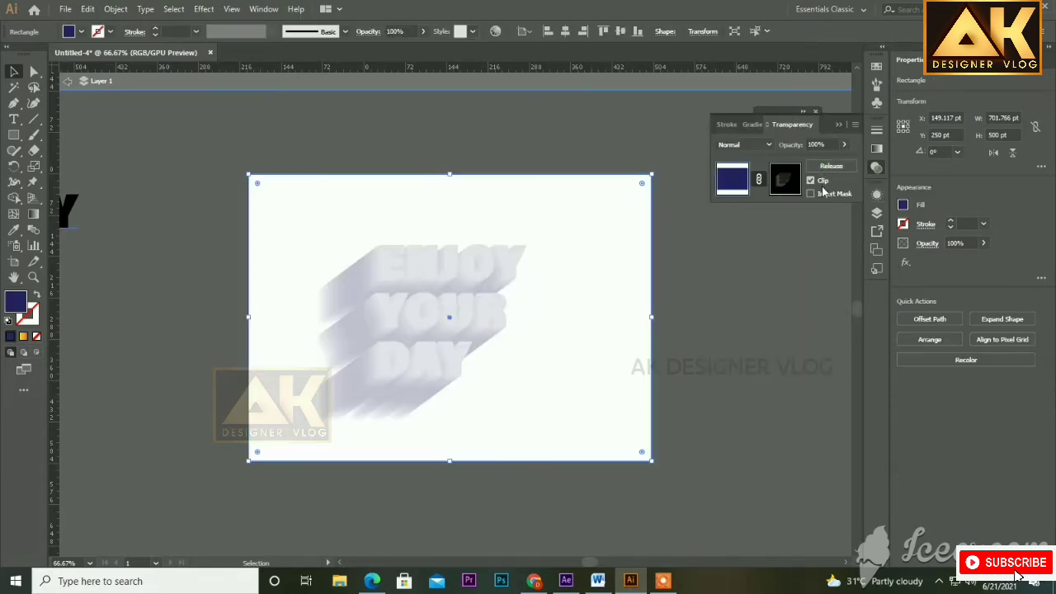
pyautogui.click(811, 194)
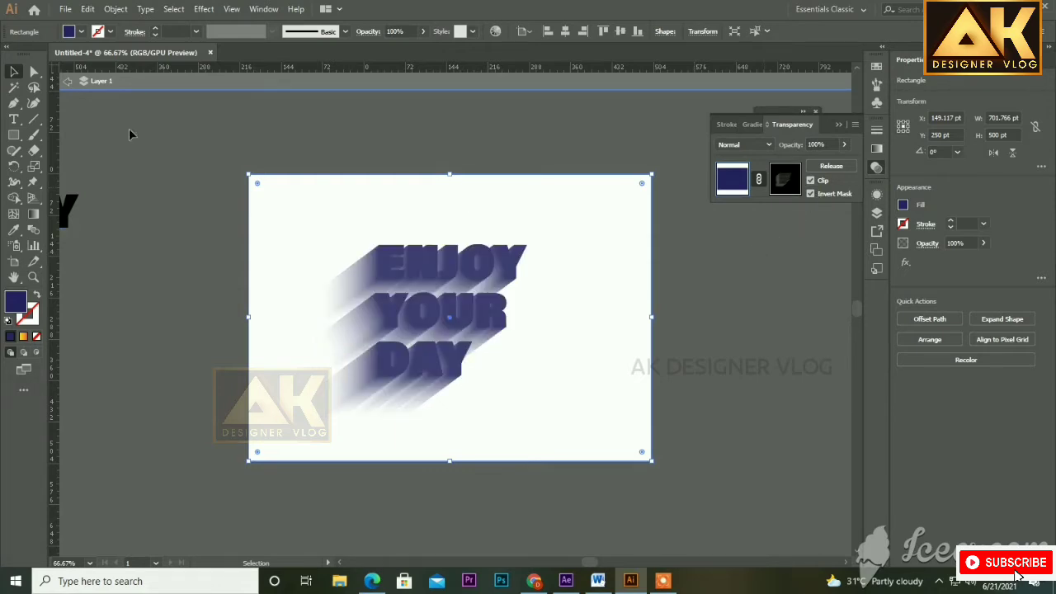
pyautogui.click(64, 9)
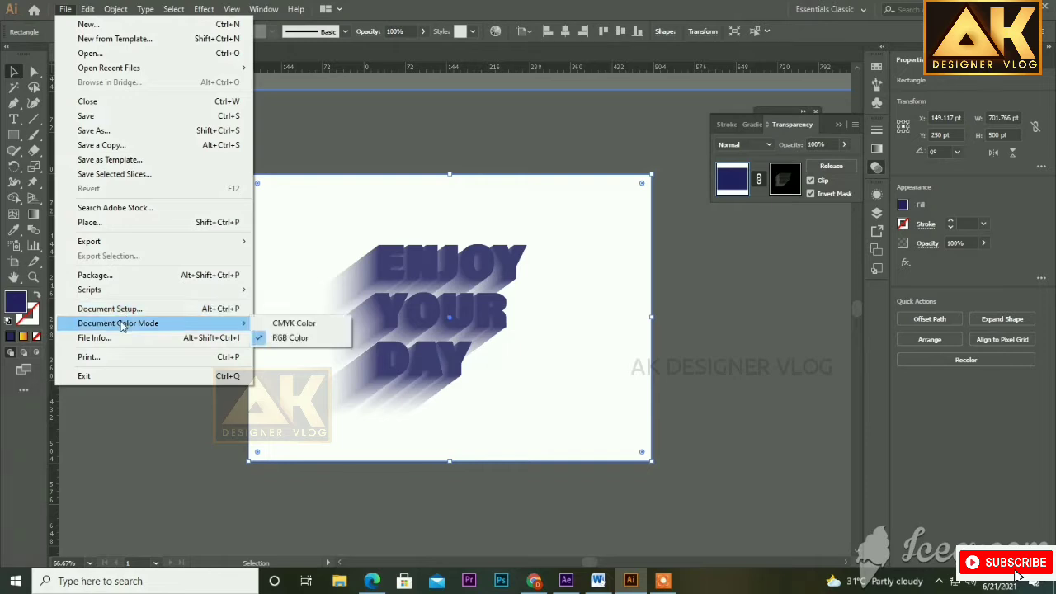
pyautogui.click(303, 104)
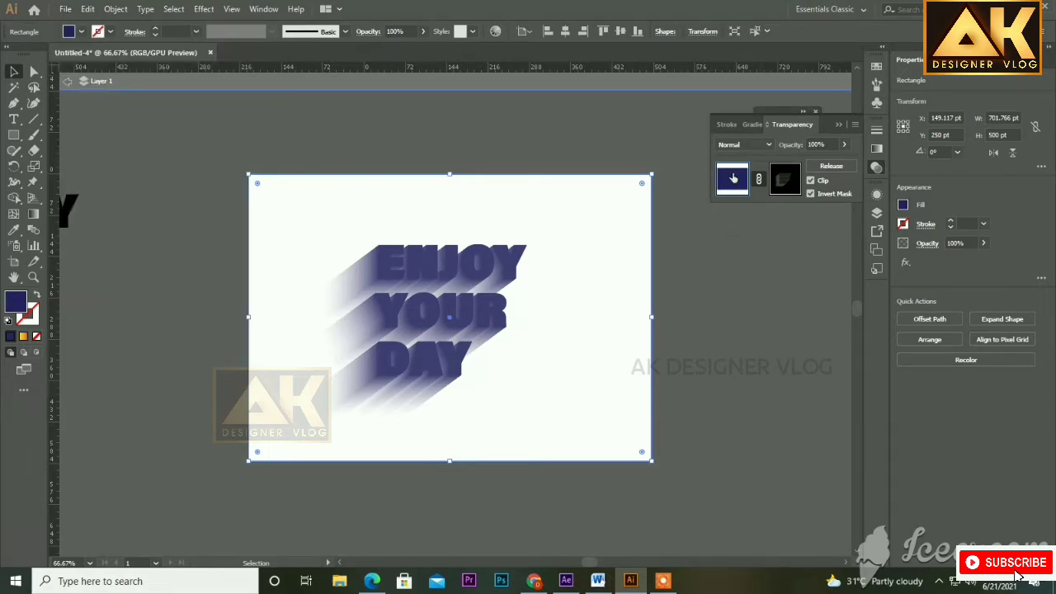
# Try magenta, brown and dark pink fills on the masked rectangle to recolour the long-shadow text
pyautogui.click(81, 31)
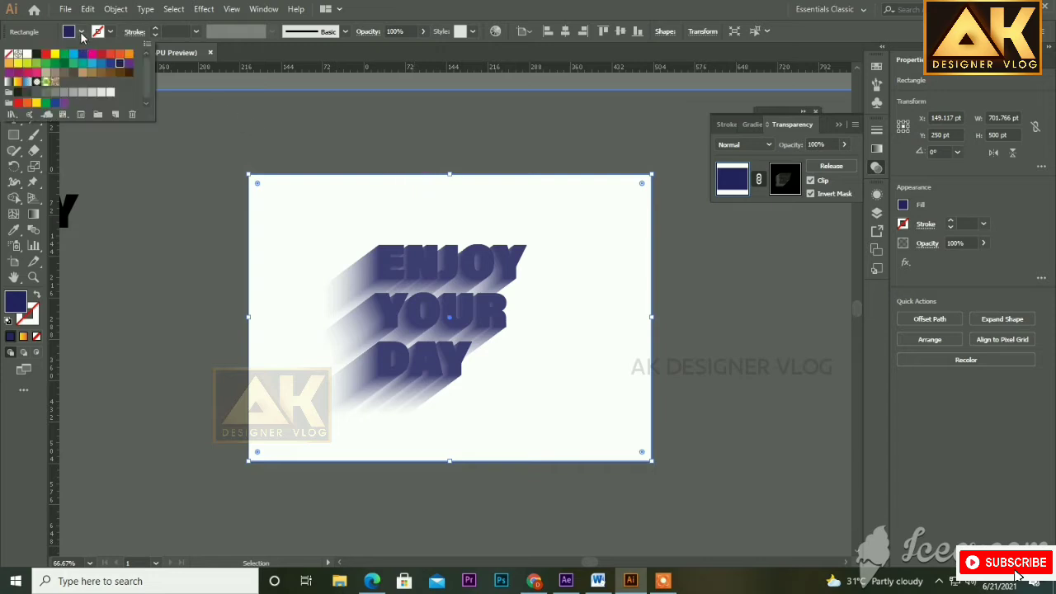
pyautogui.click(73, 56)
pyautogui.click(92, 56)
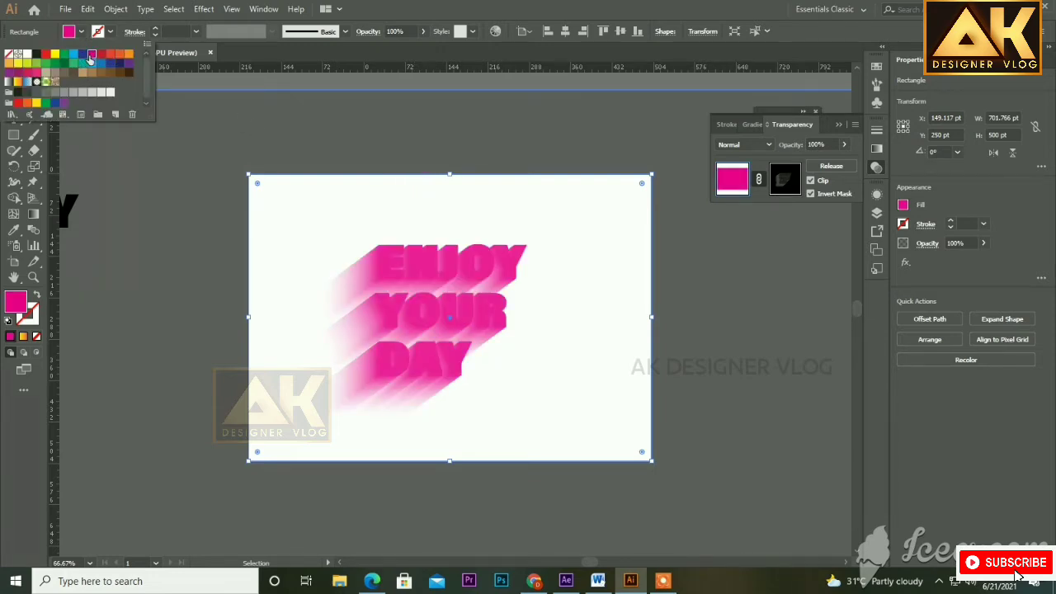
pyautogui.click(101, 55)
pyautogui.click(118, 73)
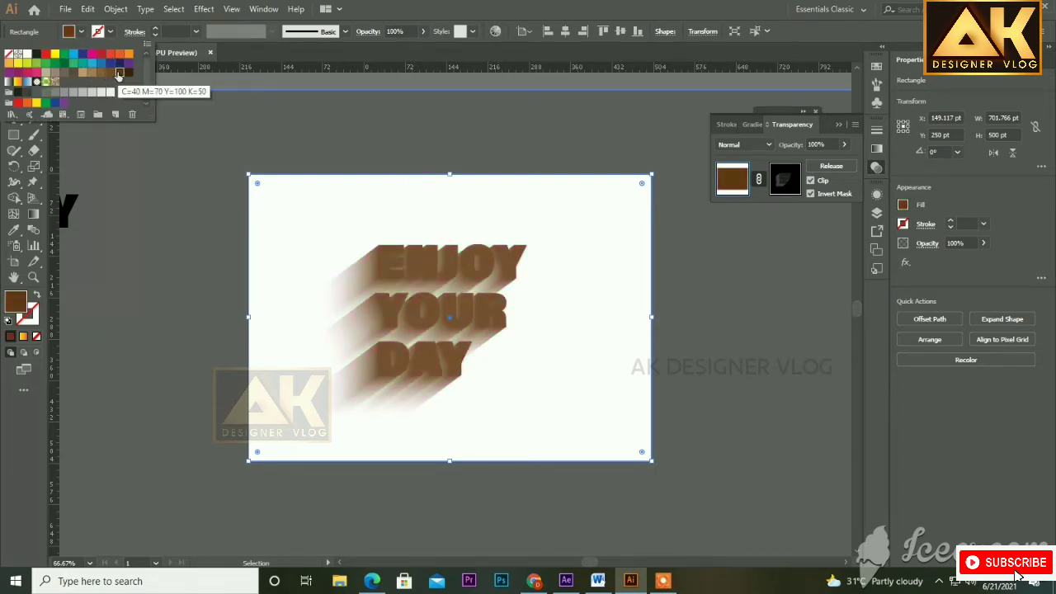
pyautogui.click(128, 73)
pyautogui.click(18, 72)
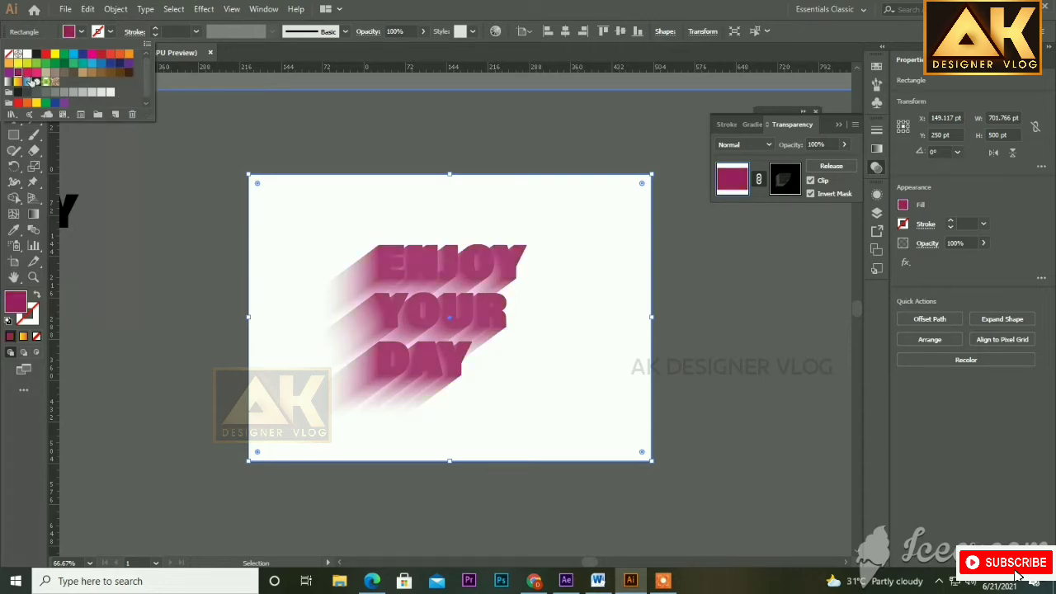
# Fill the masked rectangle with black and deselect it
pyautogui.click(128, 73)
pyautogui.click(45, 64)
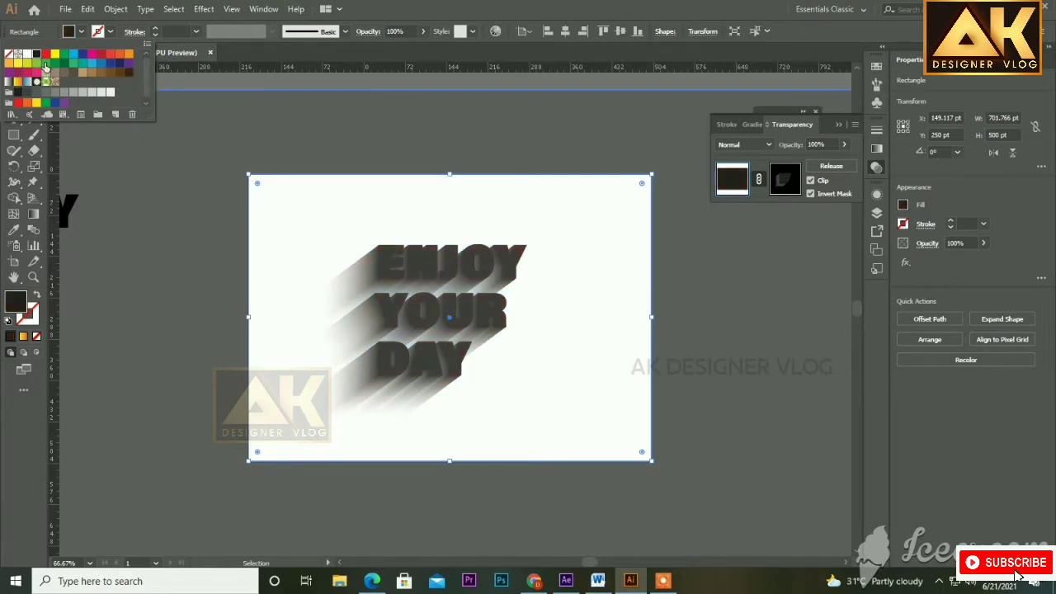
pyautogui.click(383, 51)
pyautogui.click(347, 130)
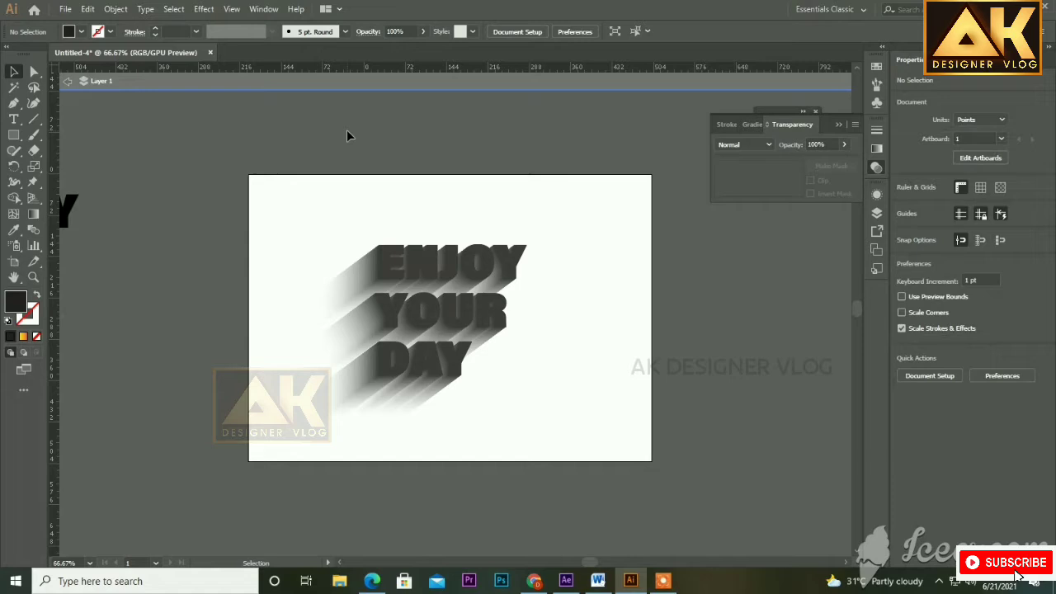
pyautogui.click(325, 190)
pyautogui.click(234, 156)
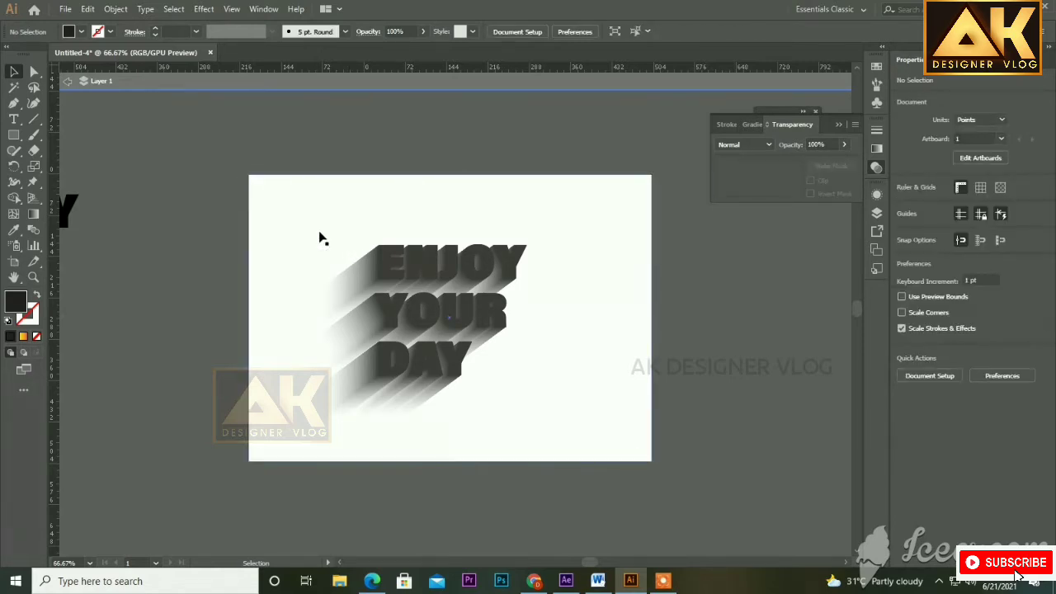
# Apply the Artistic Film Grain effect to the masked rectangle with grain 2, highlight area 0 and intensity 0
pyautogui.click(485, 406)
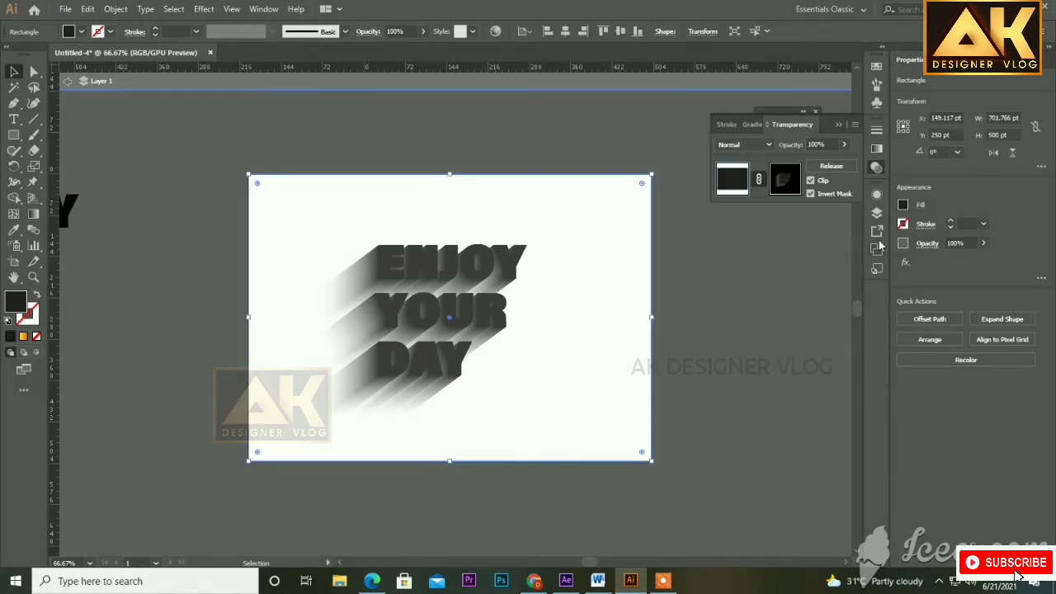
pyautogui.click(877, 196)
pyautogui.click(749, 365)
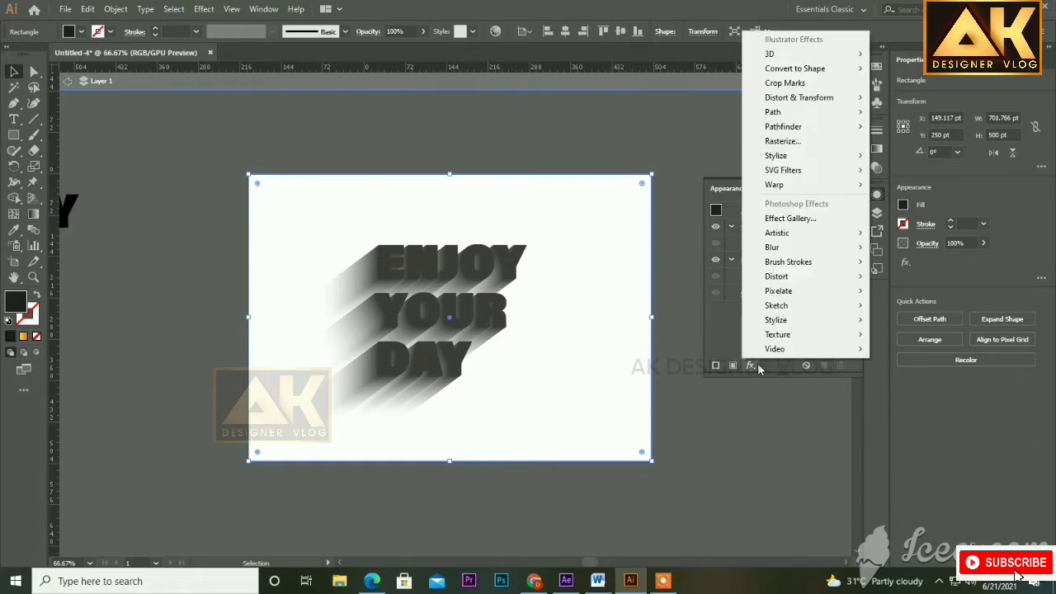
pyautogui.moveTo(775, 336)
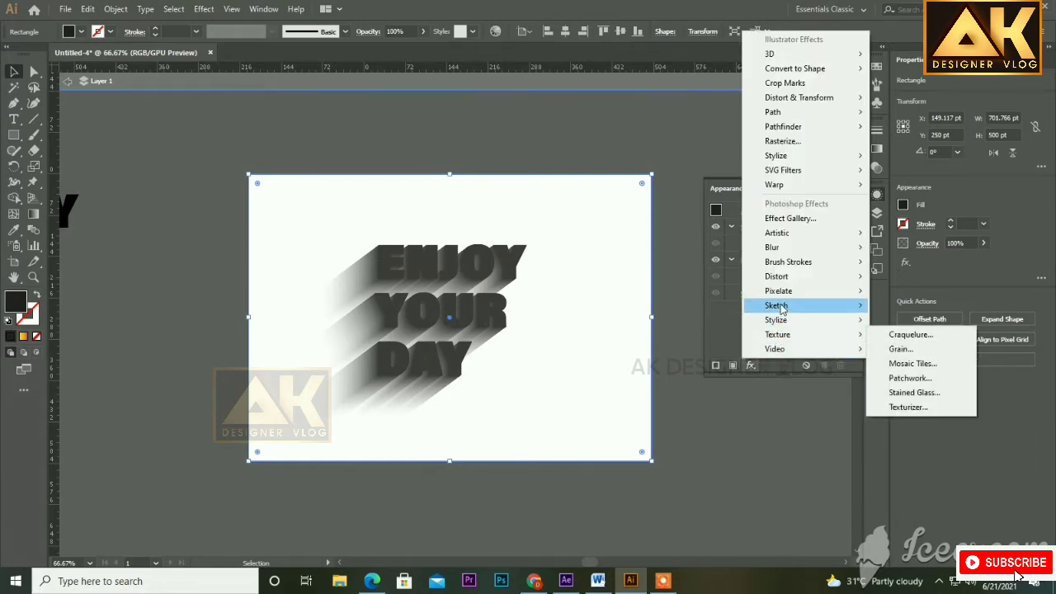
pyautogui.moveTo(782, 306)
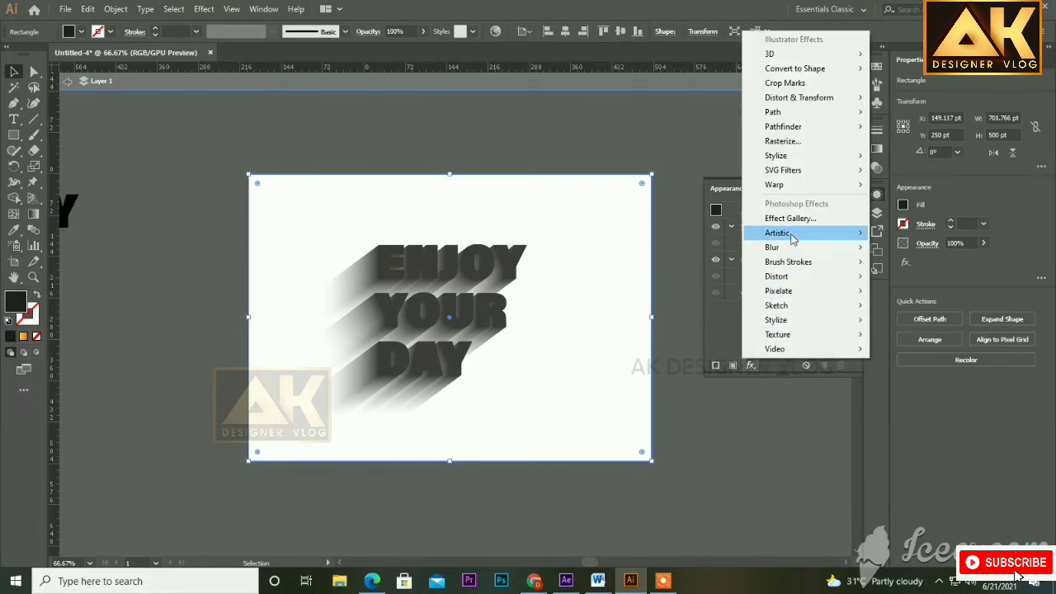
pyautogui.moveTo(790, 237)
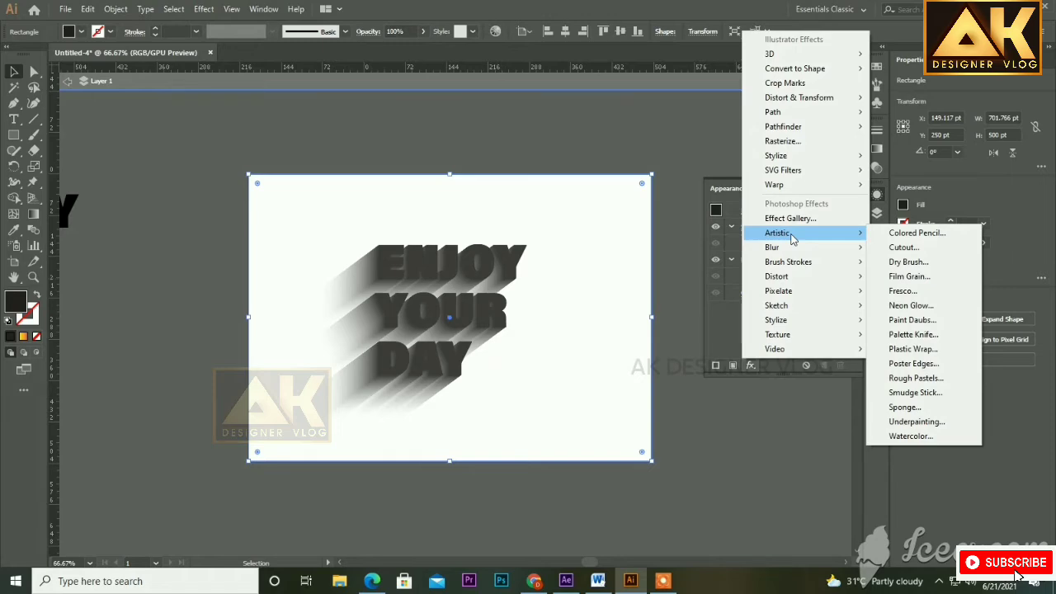
pyautogui.click(899, 276)
pyautogui.moveTo(629, 290); pyautogui.dragTo(429, 178)
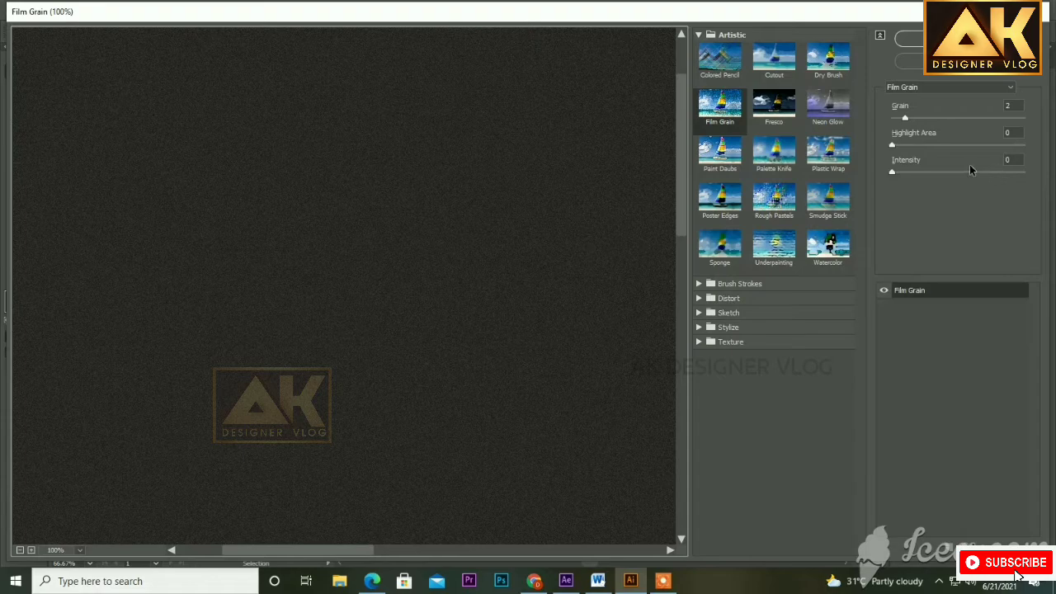
pyautogui.click(949, 39)
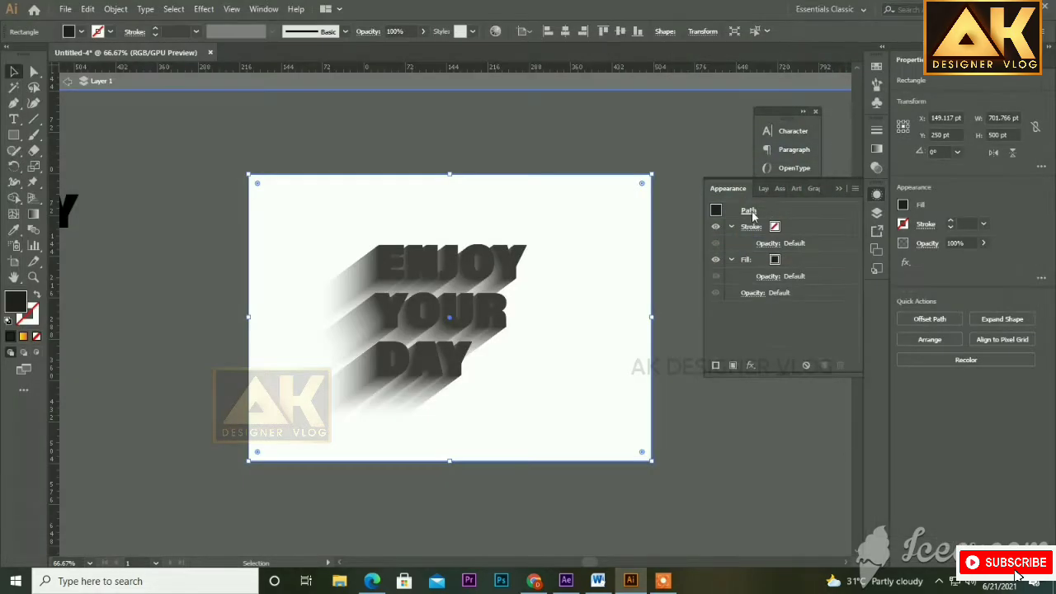
pyautogui.click(668, 290)
# Add Film Grain to the masked rectangle's fill with grain 1, highlight area 8 and intensity 1
pyautogui.scroll(2, 406, 265)
pyautogui.scroll(2, 406, 270)
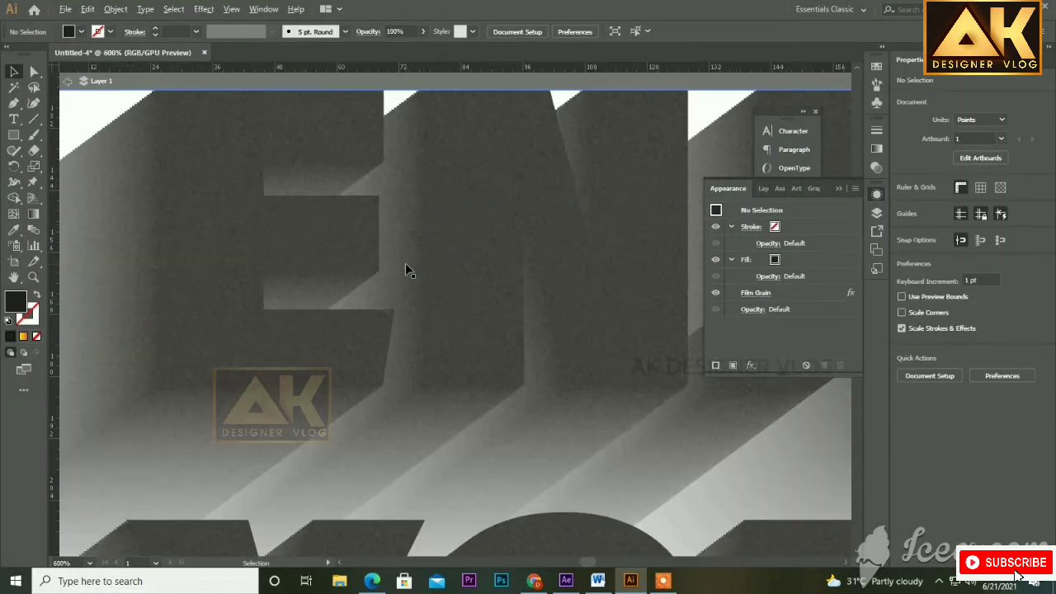
pyautogui.scroll(-5, 406, 270)
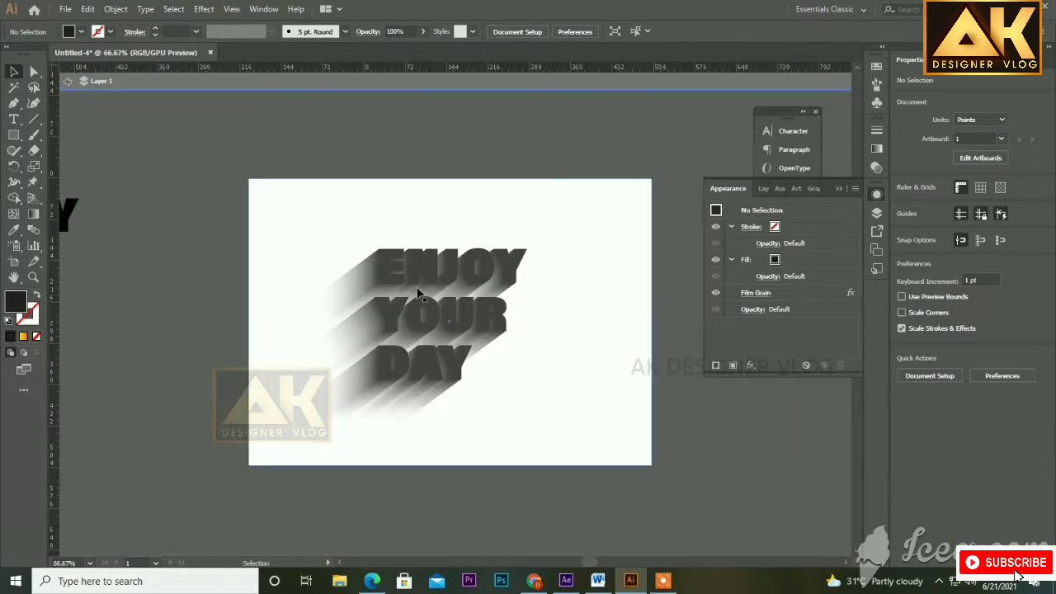
pyautogui.moveTo(477, 367); pyautogui.dragTo(451, 363)
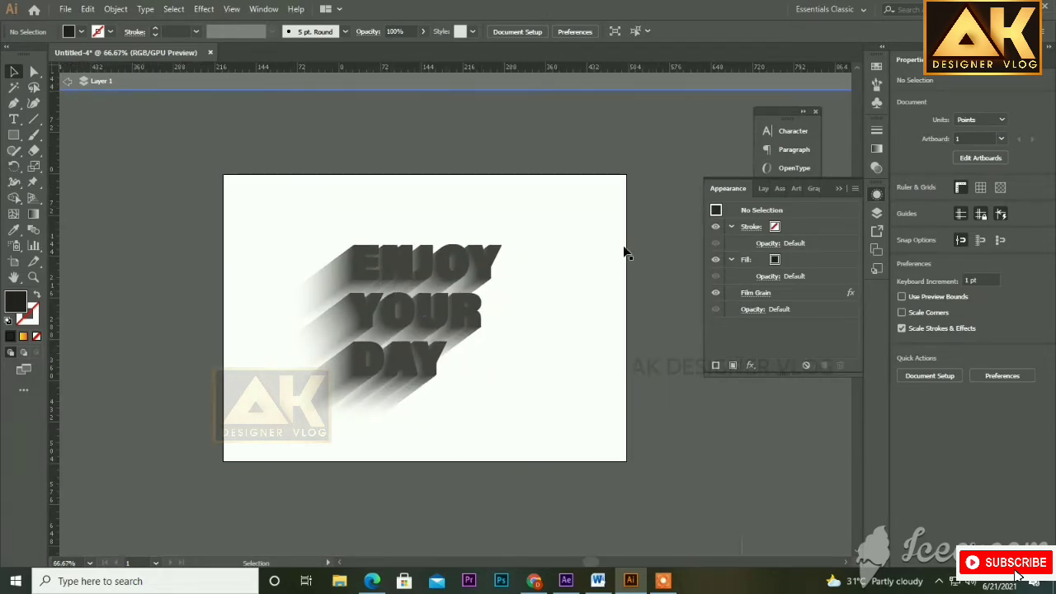
pyautogui.click(267, 440)
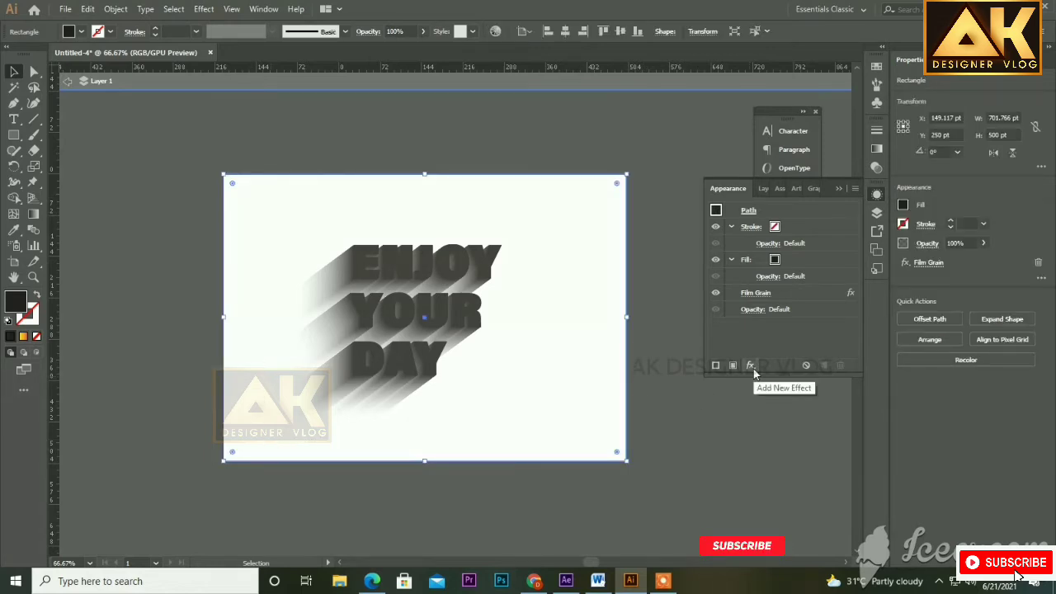
pyautogui.click(797, 262)
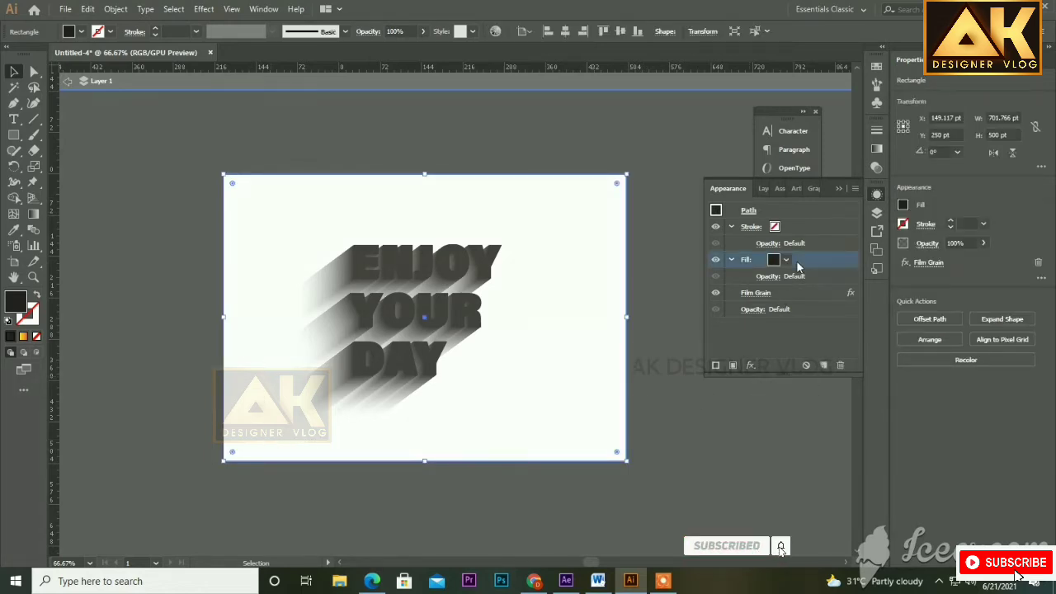
pyautogui.click(750, 366)
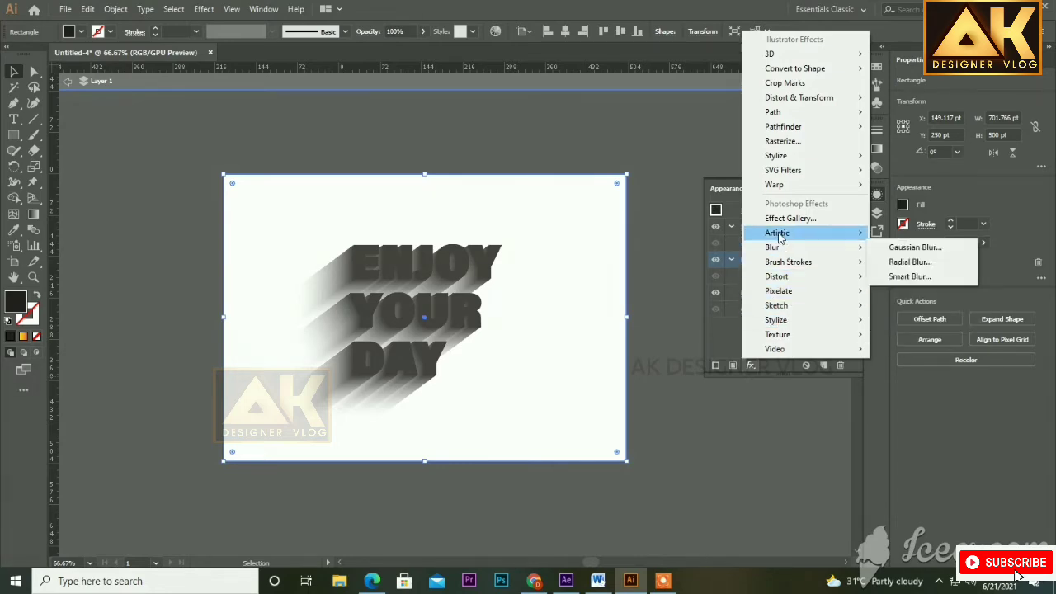
pyautogui.moveTo(780, 236)
pyautogui.click(906, 278)
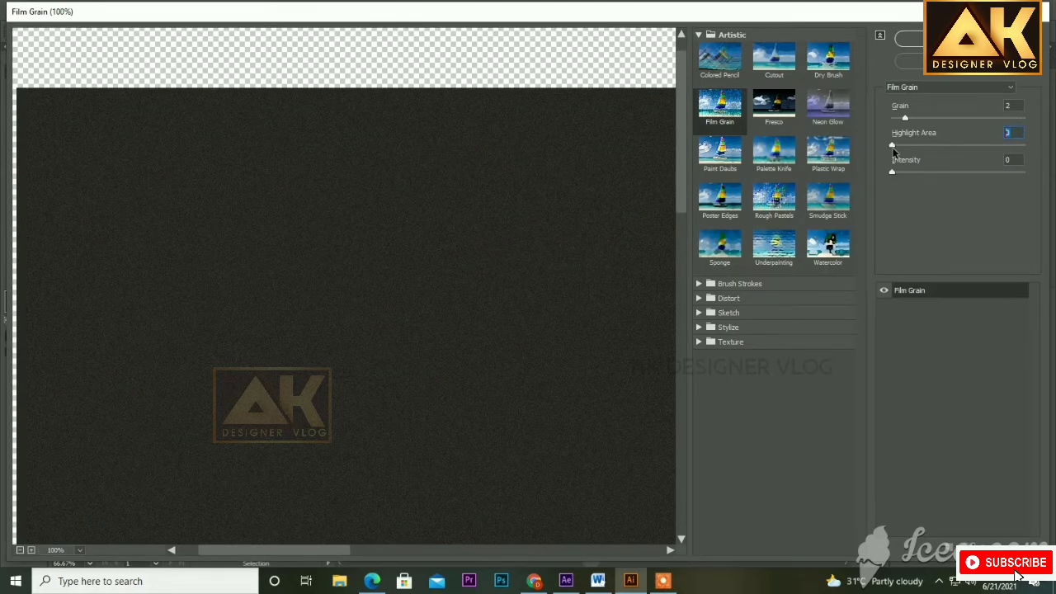
pyautogui.moveTo(893, 152); pyautogui.dragTo(902, 150)
pyautogui.click(900, 174)
pyautogui.moveTo(899, 146); pyautogui.dragTo(943, 158)
pyautogui.moveTo(906, 122)
pyautogui.mouseDown()
pyautogui.moveTo(920, 122)
pyautogui.moveTo(905, 124)
pyautogui.mouseUp()
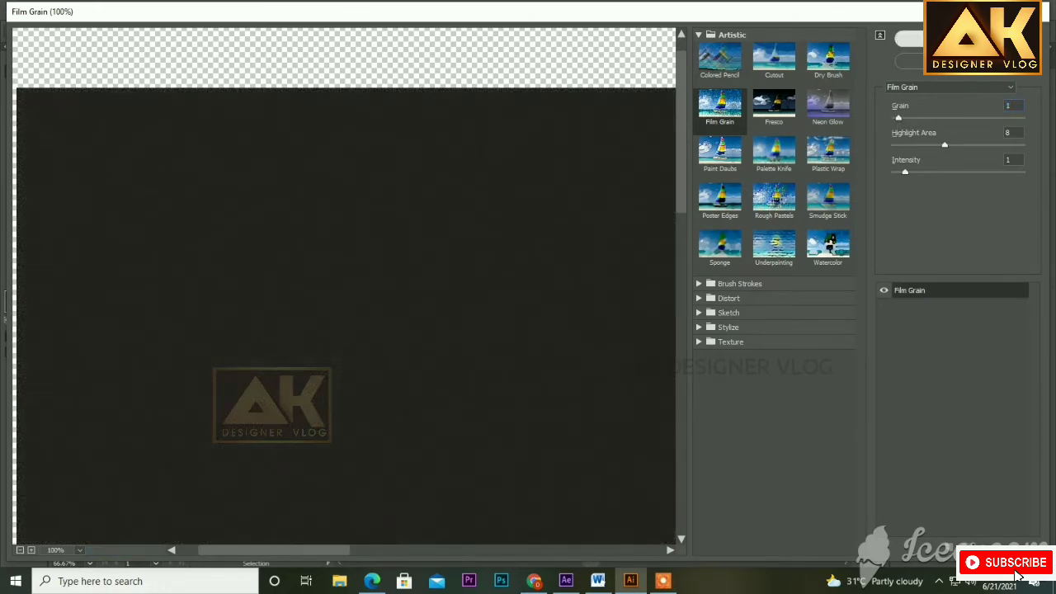
pyautogui.click(910, 38)
pyautogui.click(642, 426)
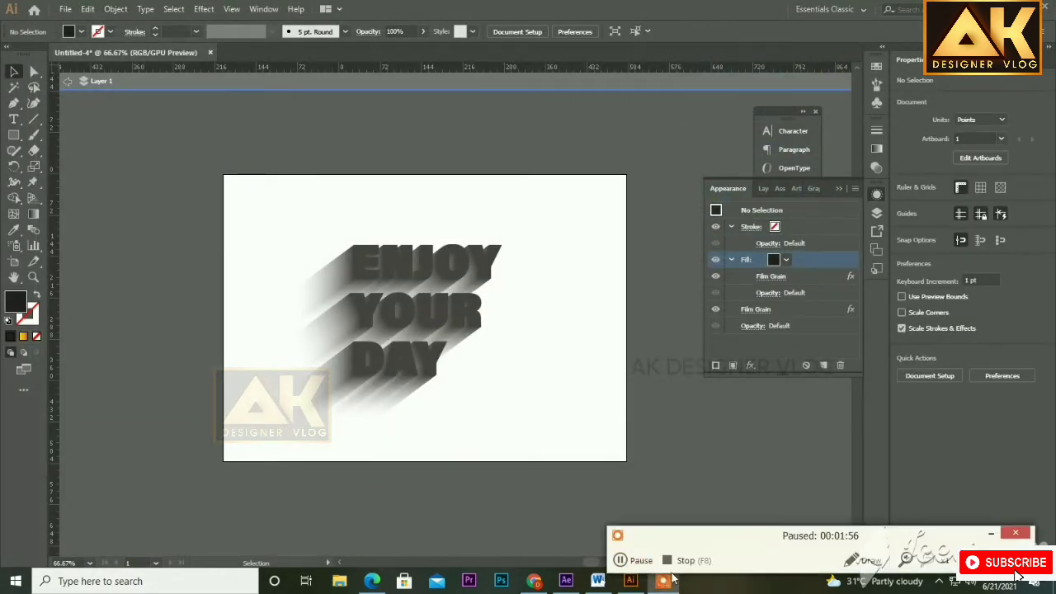
pyautogui.click(750, 365)
pyautogui.moveTo(797, 240)
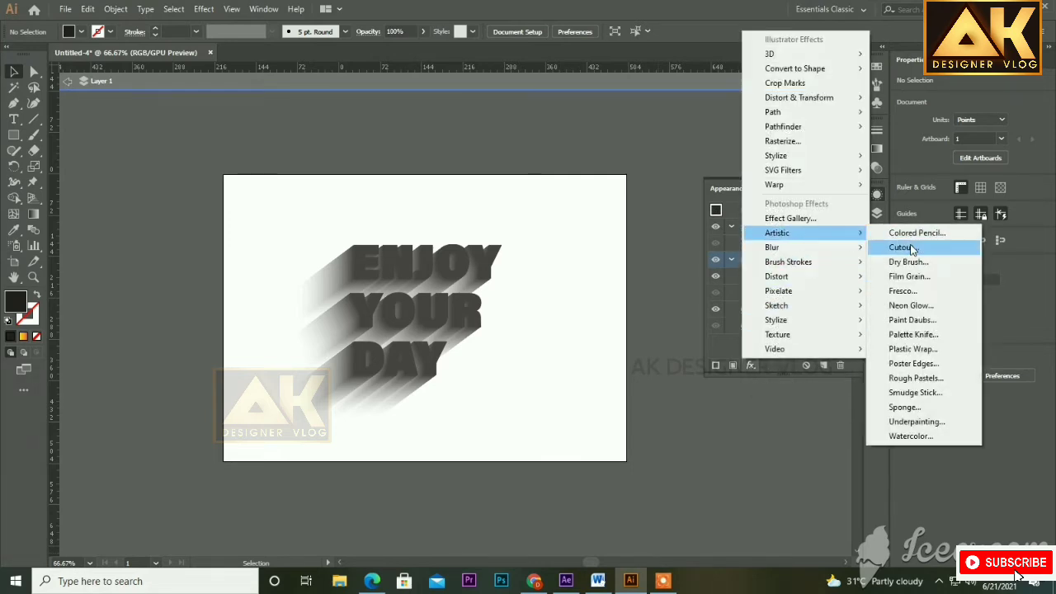
pyautogui.moveTo(788, 335)
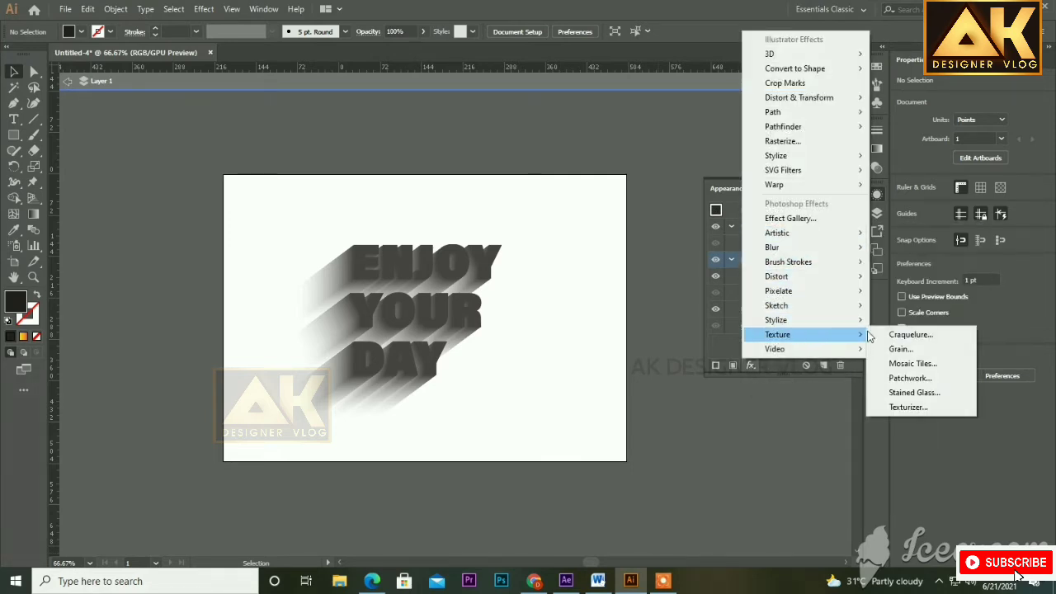
pyautogui.click(901, 365)
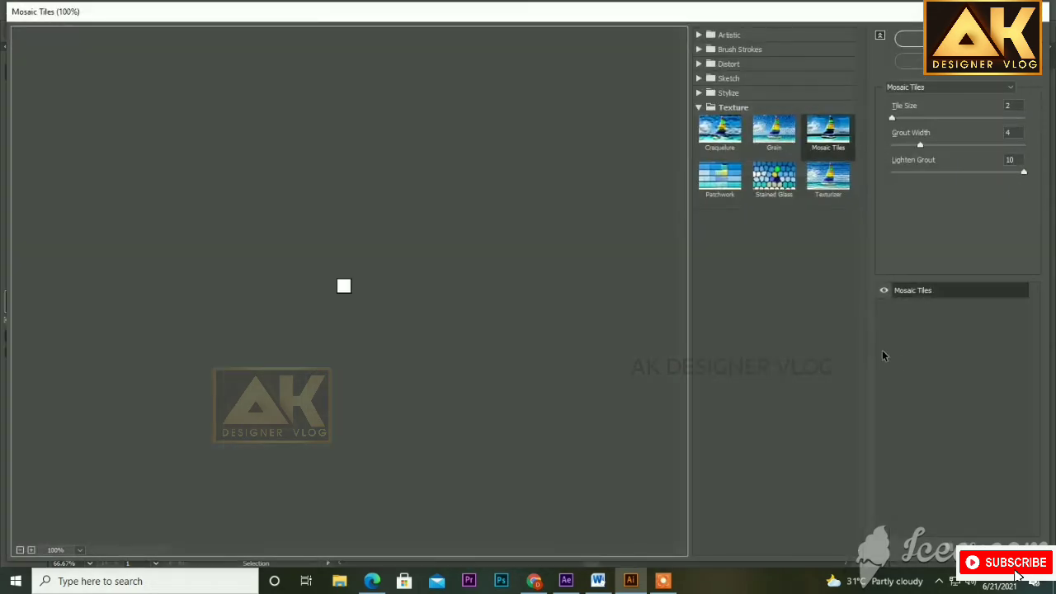
pyautogui.click(1020, 130)
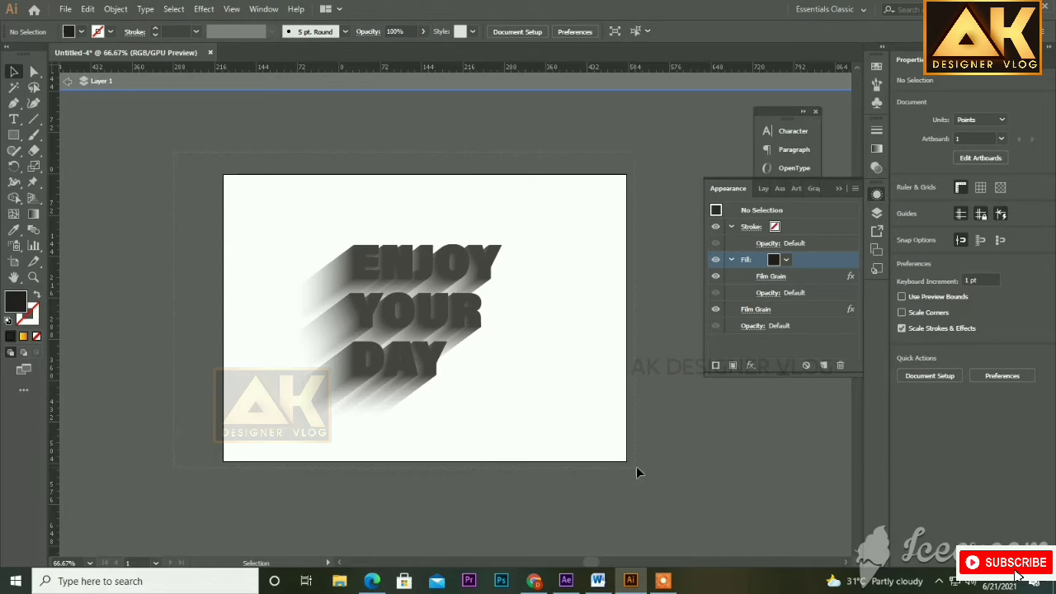
# Select the masked rectangle and add the Mosaic Tiles texture effect to its fill with a grout width of 15
pyautogui.click(637, 468)
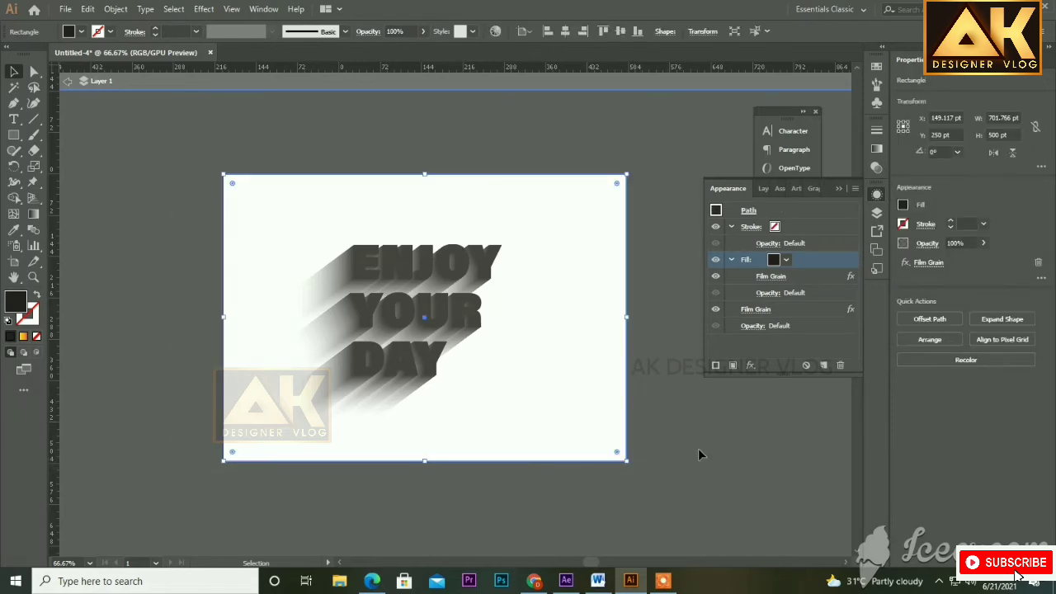
pyautogui.click(751, 366)
pyautogui.moveTo(780, 335)
pyautogui.click(872, 362)
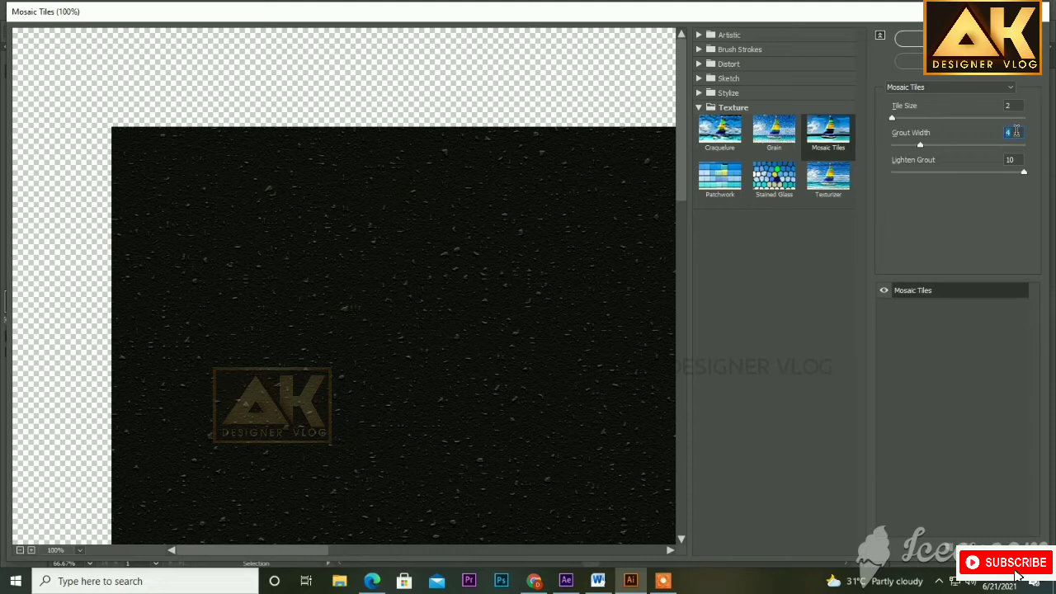
pyautogui.write('15')
pyautogui.click(922, 45)
pyautogui.click(504, 147)
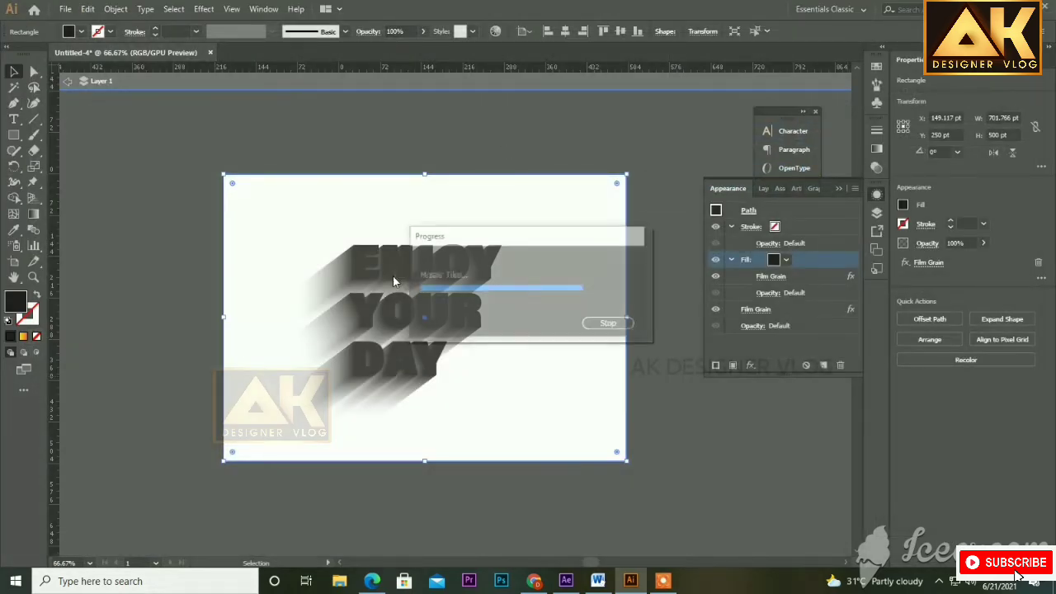
# Exit the Layer 1 isolation mode to return to normal editing of the document
pyautogui.scroll(5, 377, 279)
pyautogui.scroll(3, 367, 266)
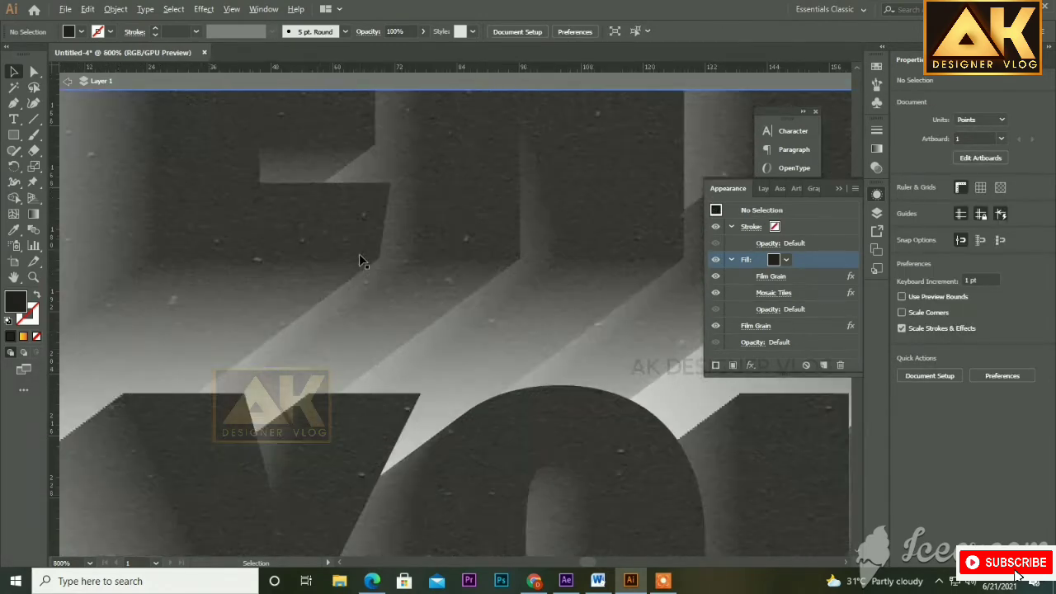
pyautogui.hscroll(5, 417, 301)
pyautogui.scroll(-4, 551, 272)
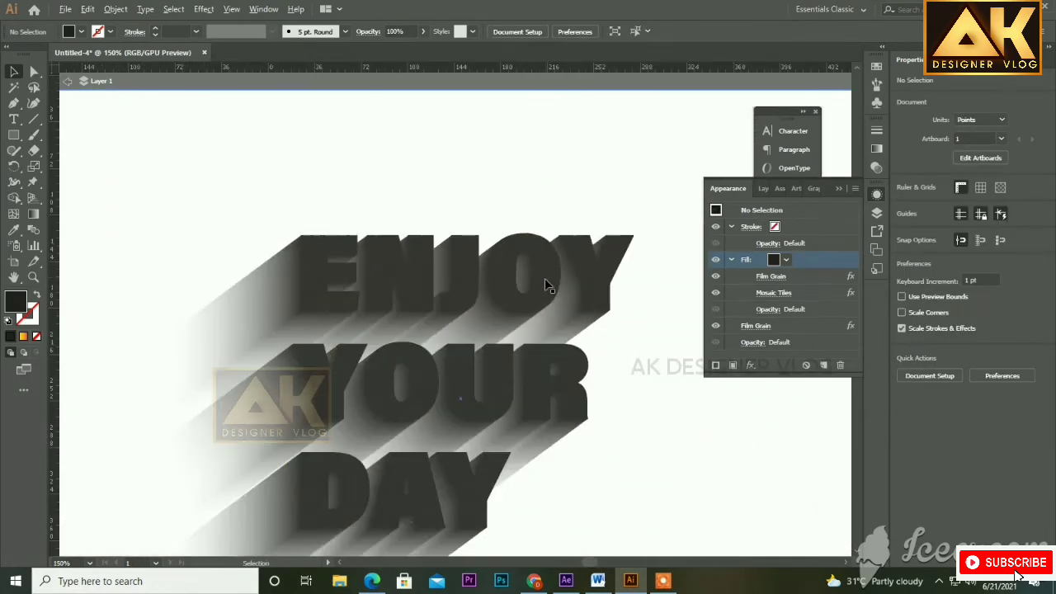
pyautogui.click(787, 260)
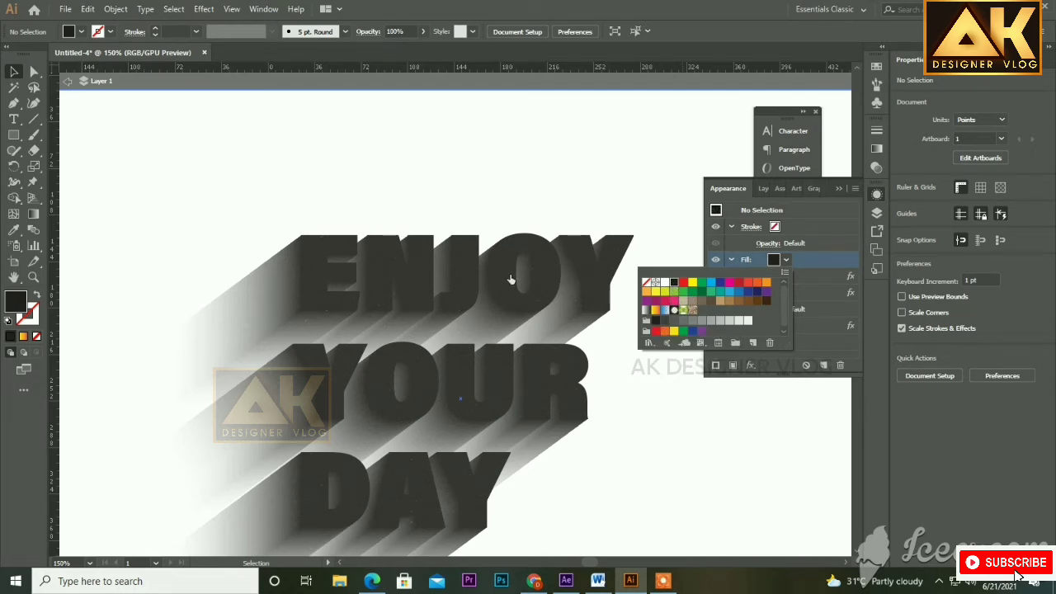
pyautogui.click(68, 89)
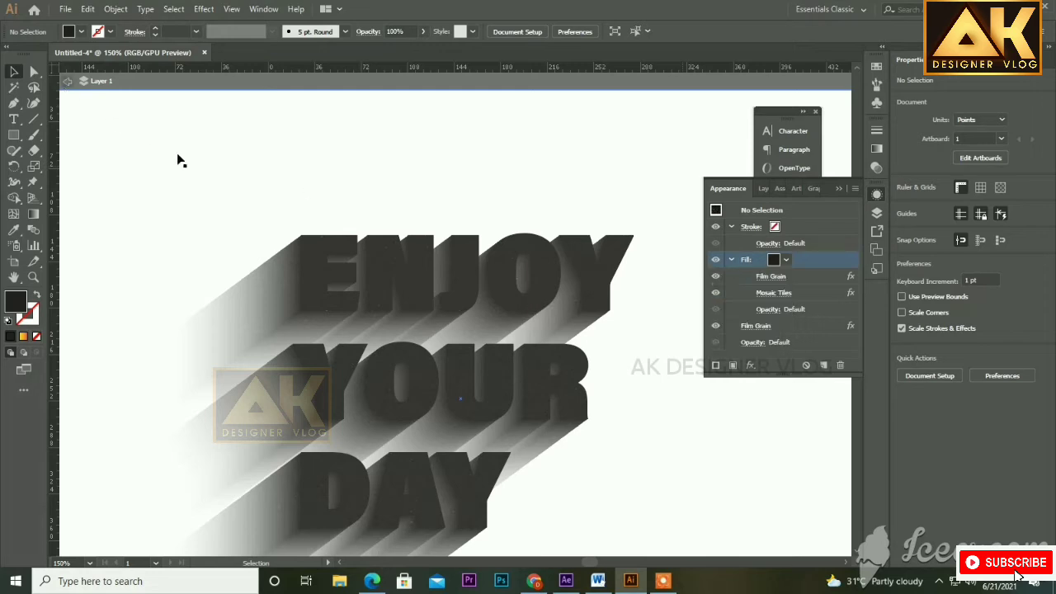
pyautogui.hotkey('ctrl', '-')
pyautogui.click(68, 80)
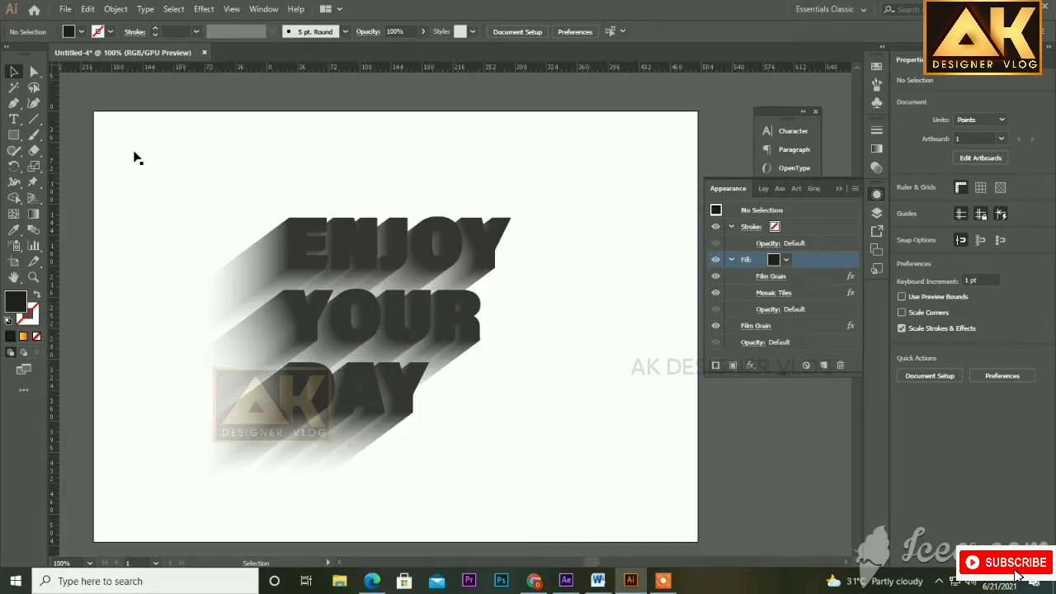
pyautogui.click(363, 326)
pyautogui.click(786, 260)
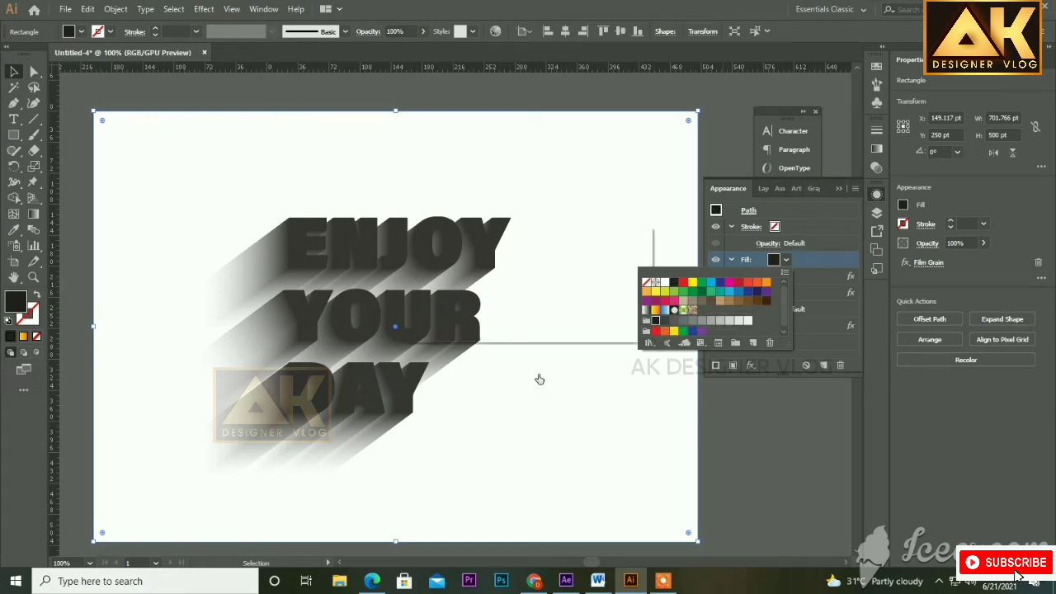
pyautogui.click(425, 325)
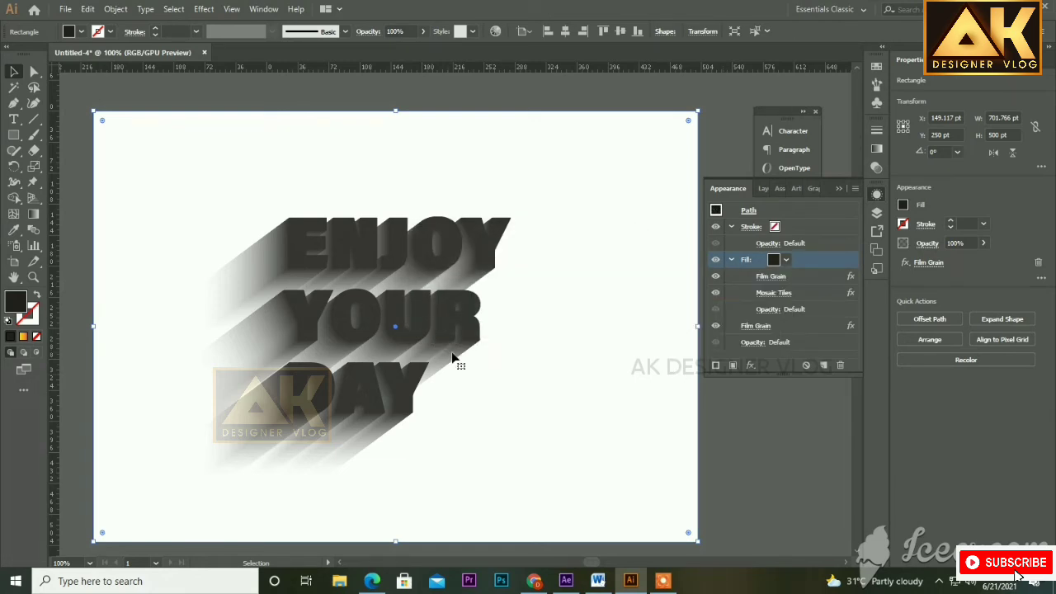
pyautogui.click(719, 452)
# Draw a rectangle of about 702 by 500 pt covering the whole artboard over the text
pyautogui.moveTo(494, 420)
pyautogui.mouseDown()
pyautogui.moveTo(520, 415)
pyautogui.moveTo(500, 419)
pyautogui.mouseUp()
pyautogui.moveTo(148, 193); pyautogui.dragTo(256, 246)
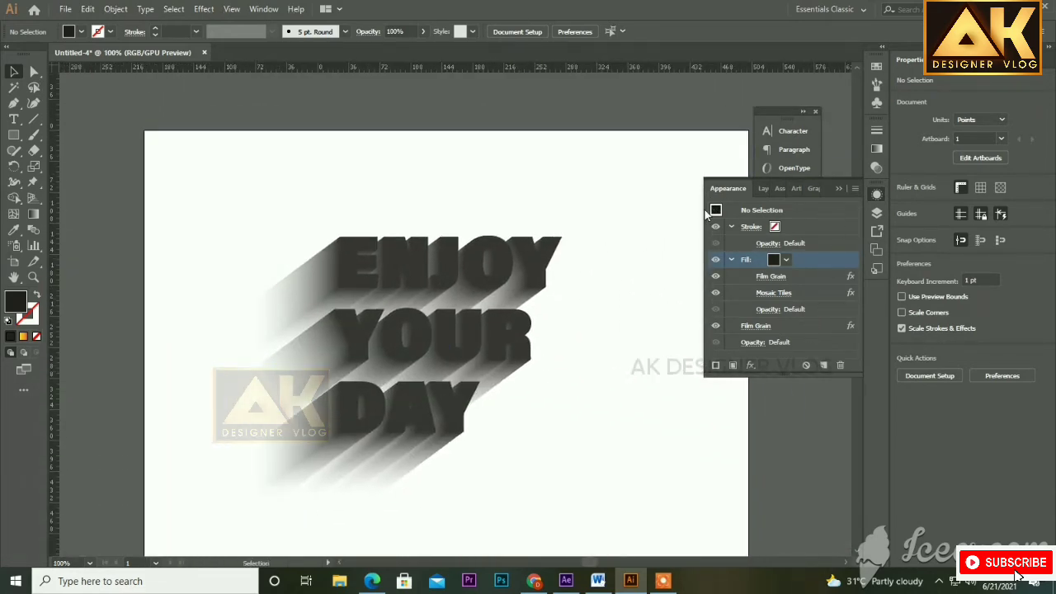
pyautogui.click(14, 136)
pyautogui.moveTo(142, 173); pyautogui.dragTo(103, 138)
pyautogui.moveTo(105, 95); pyautogui.dragTo(710, 525)
pyautogui.press('v')
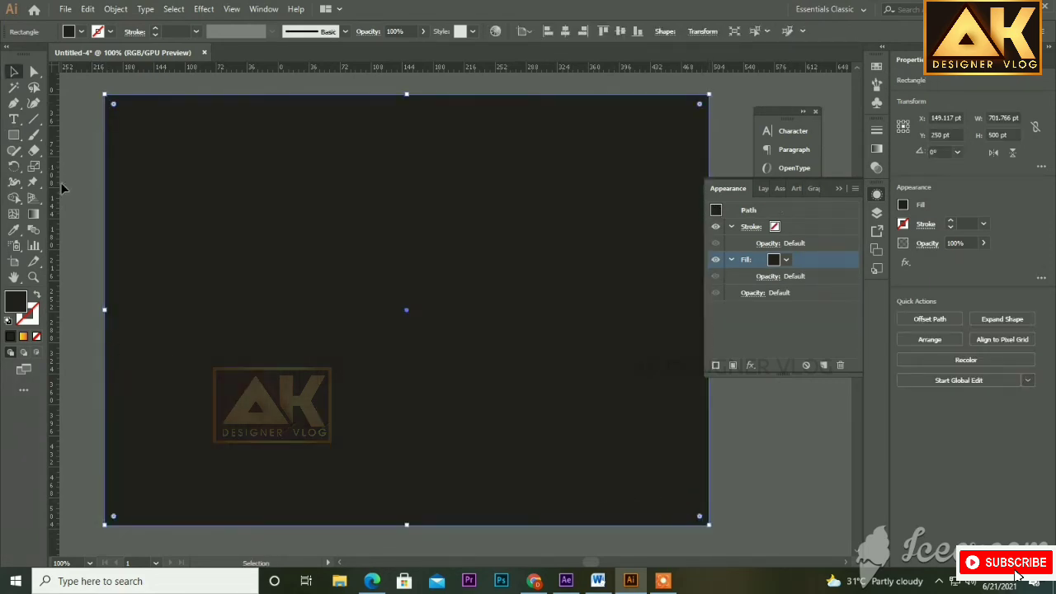
# Fill the artboard-sized rectangle with white and send it to the back behind the text
pyautogui.click(82, 32)
pyautogui.click(52, 83)
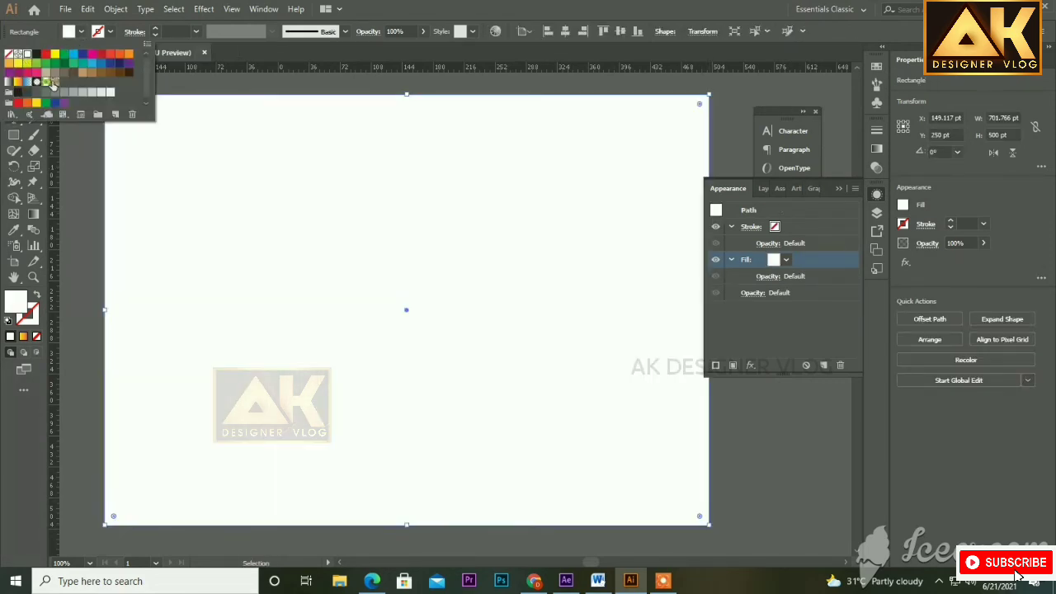
pyautogui.rightClick(212, 134)
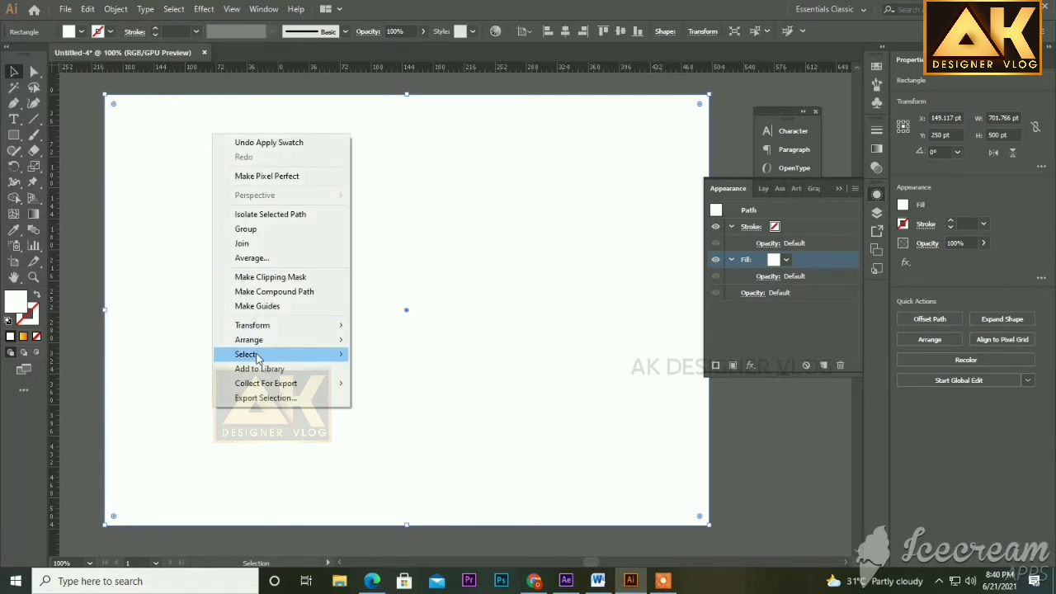
pyautogui.moveTo(256, 340)
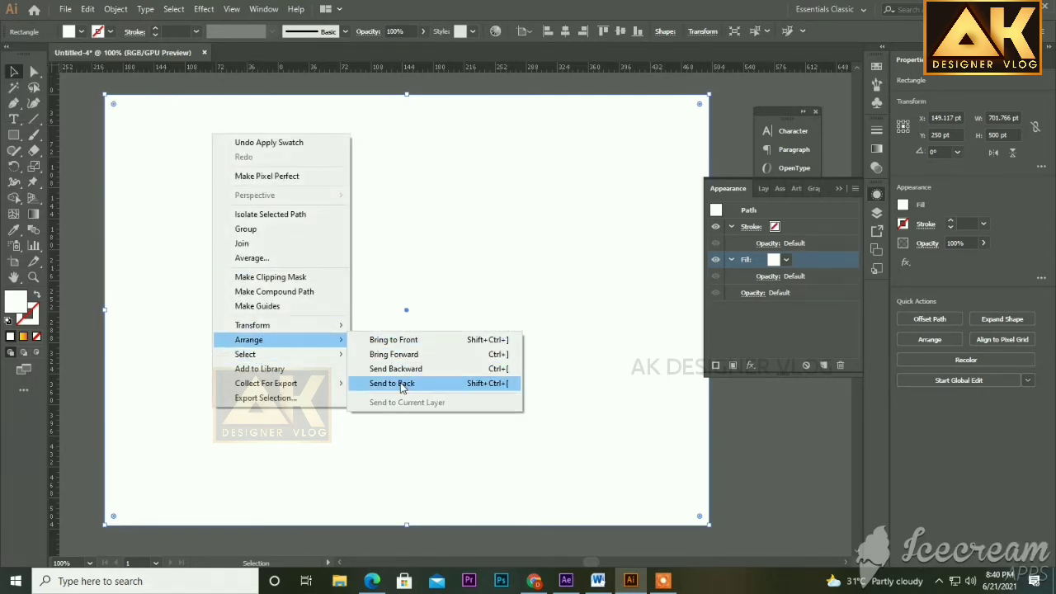
pyautogui.click(401, 382)
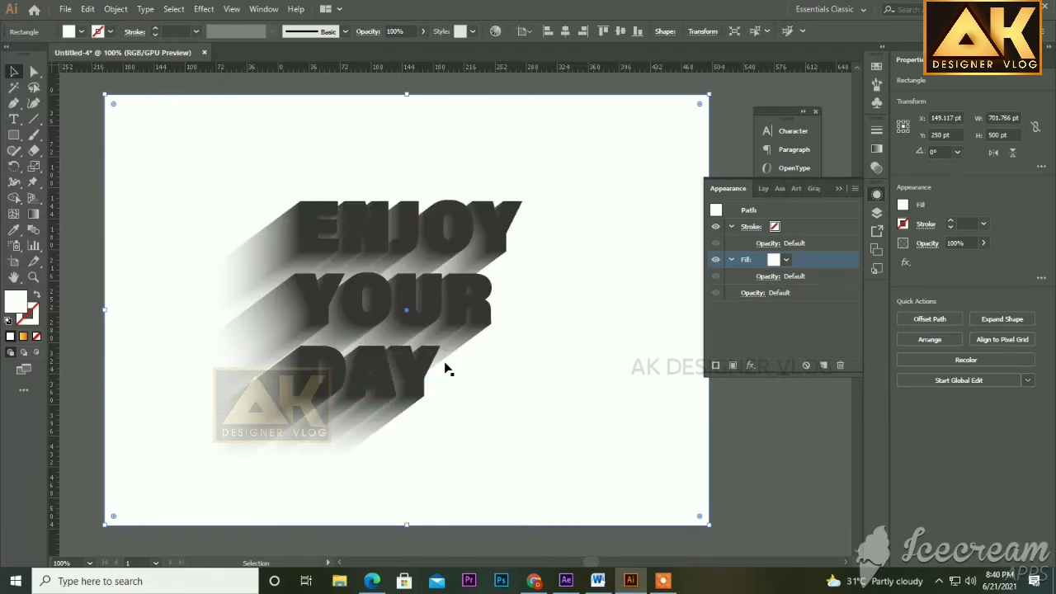
# Add the Mosaic Tiles texture effect to the background rectangle's fill and try a grout width of 15 with tile size 36
pyautogui.click(751, 365)
pyautogui.moveTo(776, 339)
pyautogui.click(908, 363)
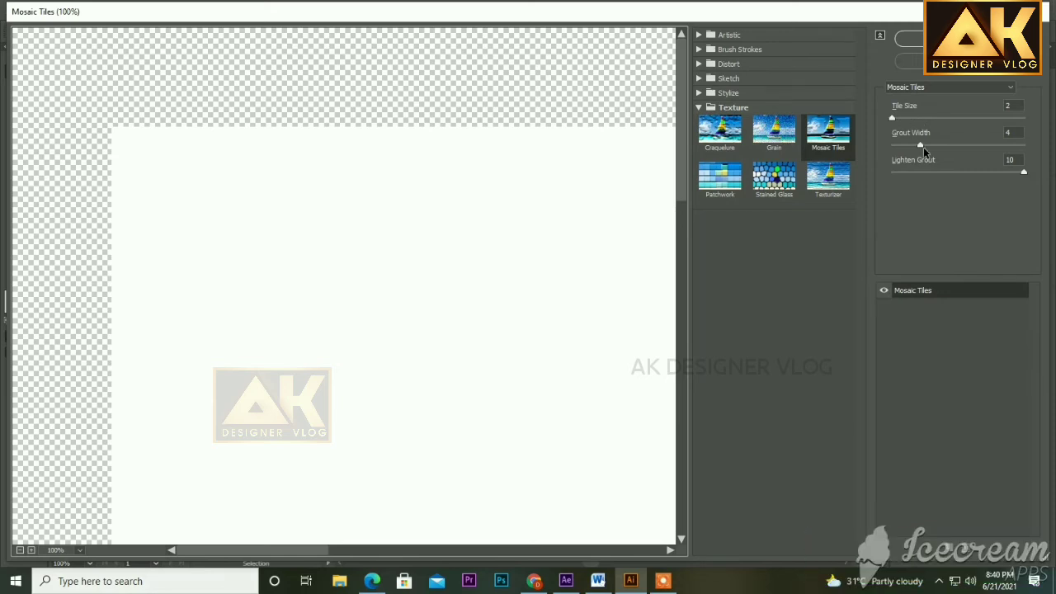
pyautogui.doubleClick(1008, 132)
pyautogui.write('15')
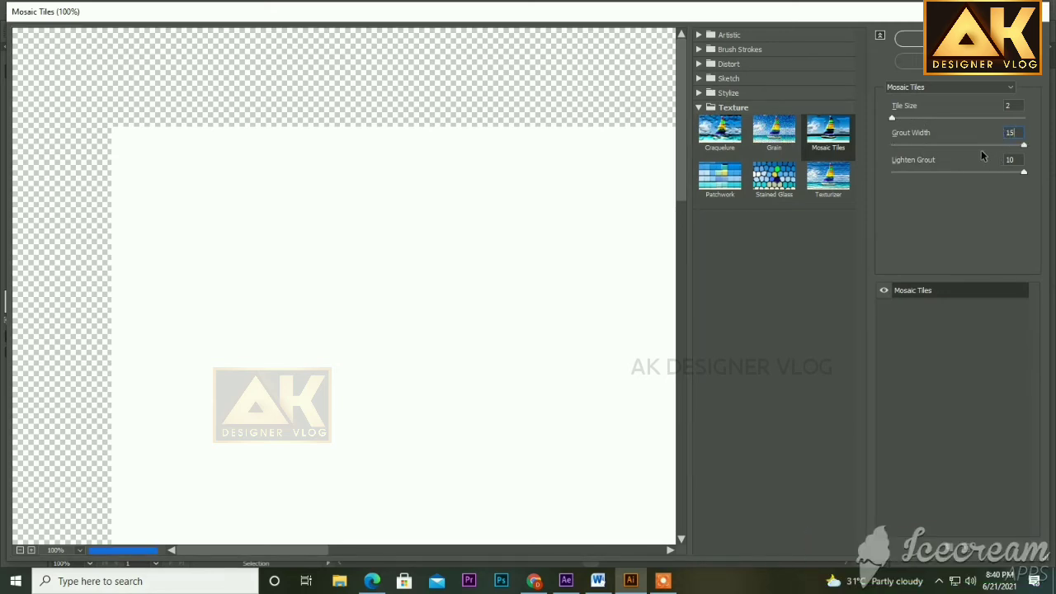
pyautogui.moveTo(892, 118); pyautogui.dragTo(935, 120)
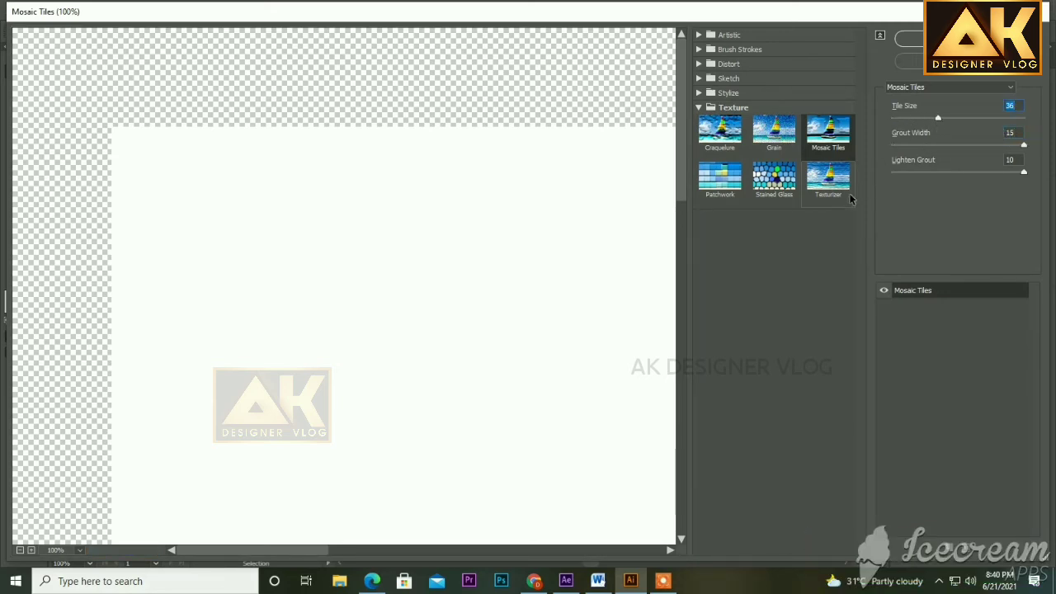
pyautogui.scroll(4, 545, 189)
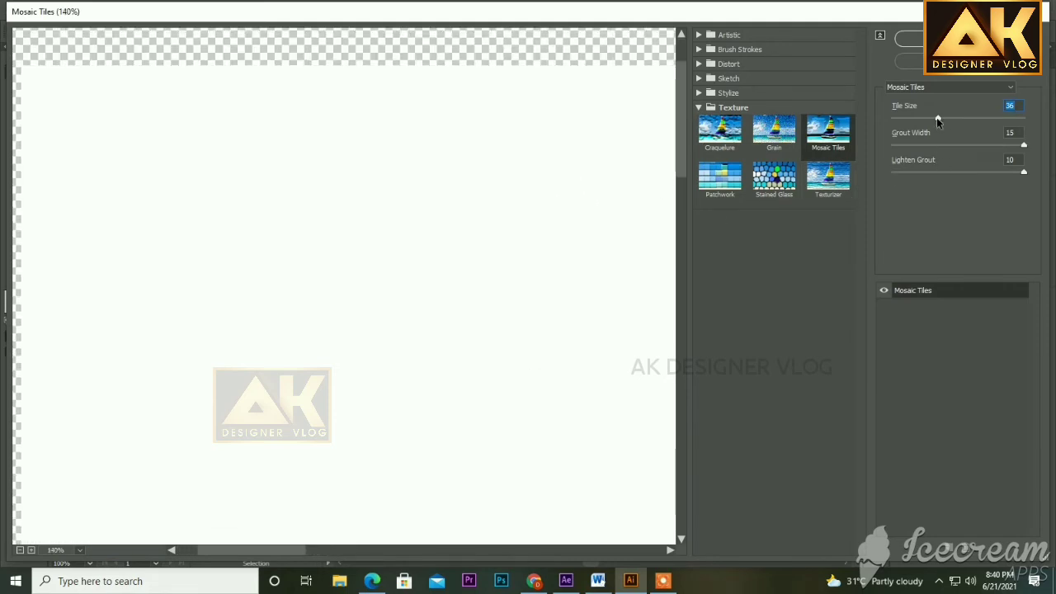
# Set the background's Mosaic Tiles texture to tile size 2, grout width 1 and lighten grout 9, apply it and deselect the rectangle
pyautogui.moveTo(1023, 146); pyautogui.dragTo(921, 147)
pyautogui.moveTo(1024, 171); pyautogui.dragTo(976, 174)
pyautogui.moveTo(920, 146); pyautogui.dragTo(892, 145)
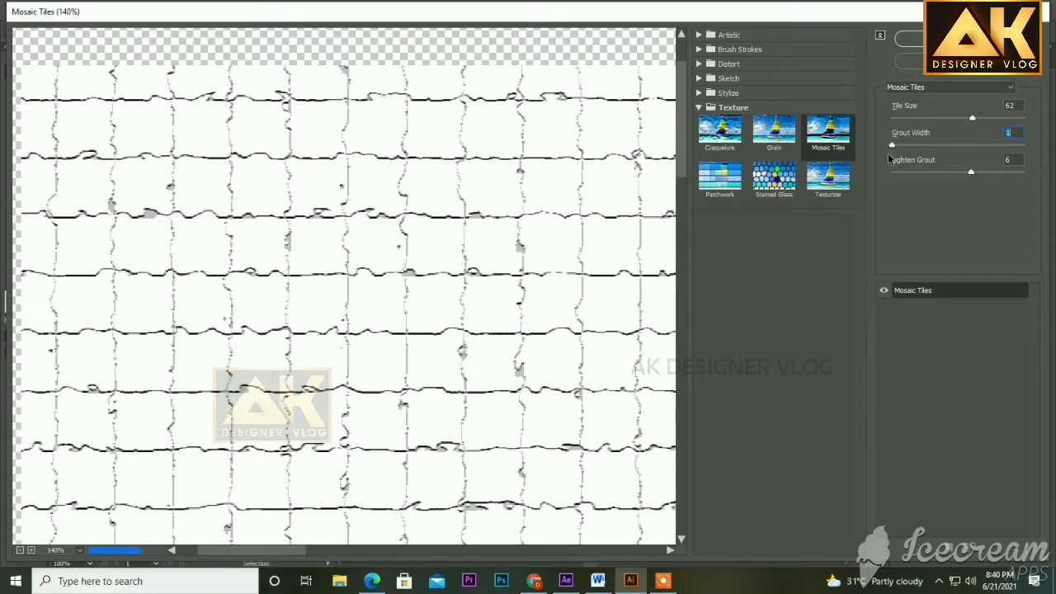
pyautogui.moveTo(971, 118); pyautogui.dragTo(892, 118)
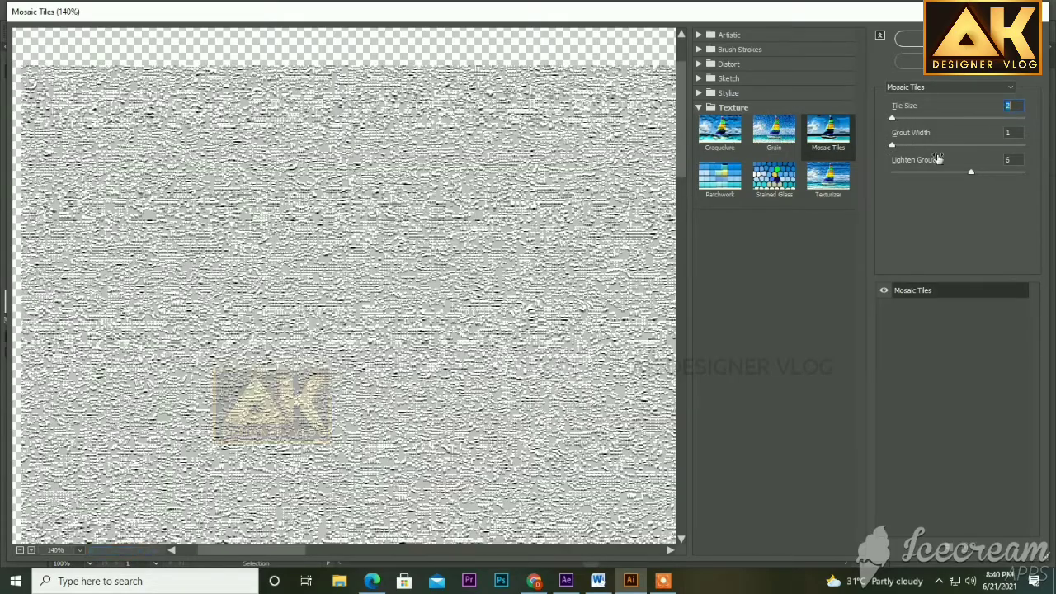
pyautogui.moveTo(971, 171); pyautogui.dragTo(1013, 172)
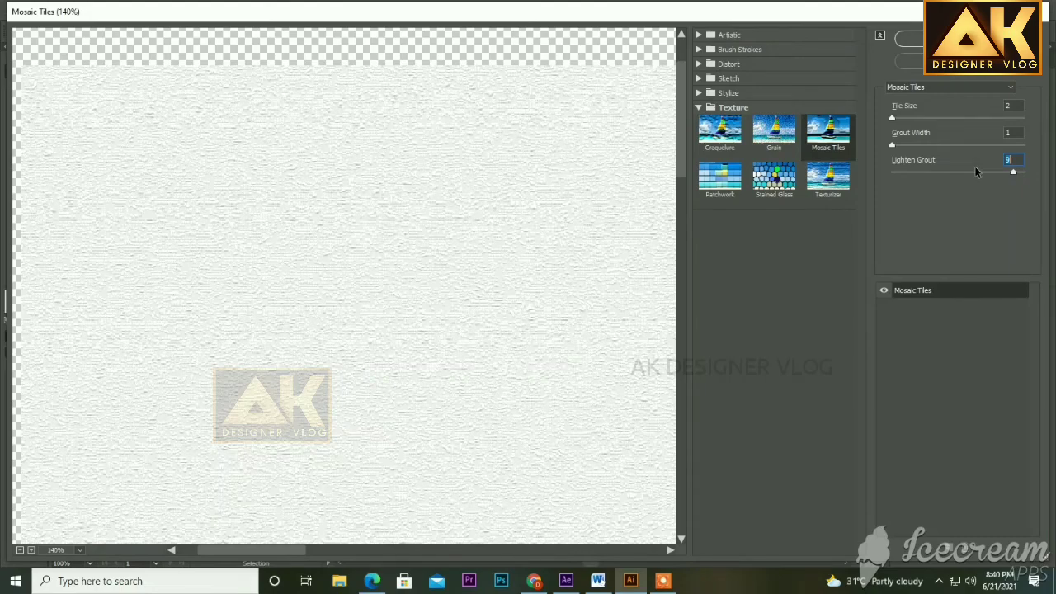
pyautogui.click(914, 39)
pyautogui.click(731, 146)
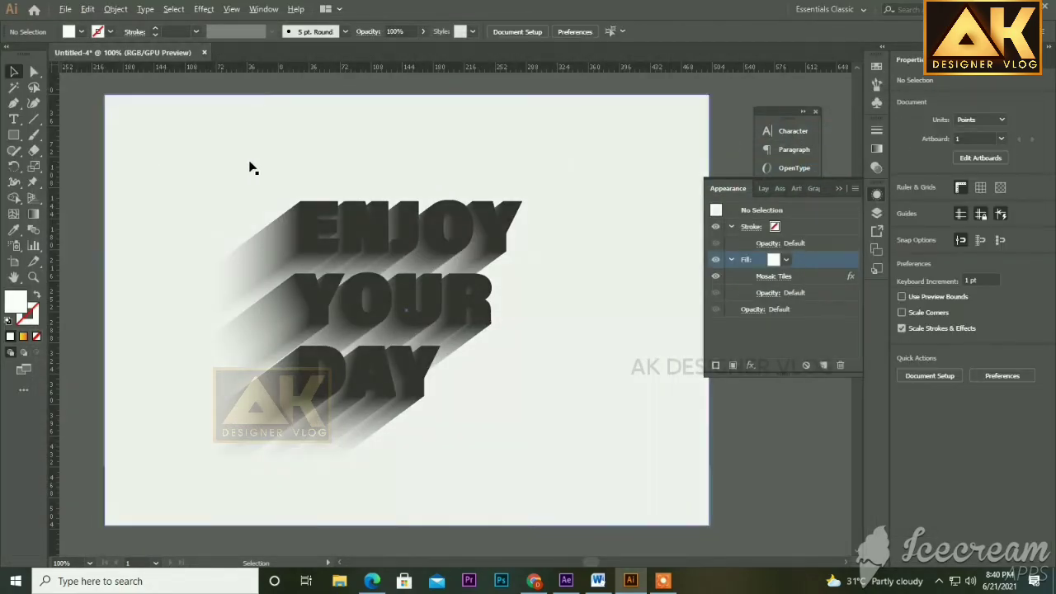
pyautogui.scroll(5, 250, 167)
pyautogui.scroll(-5, 354, 217)
pyautogui.scroll(-1, 364, 226)
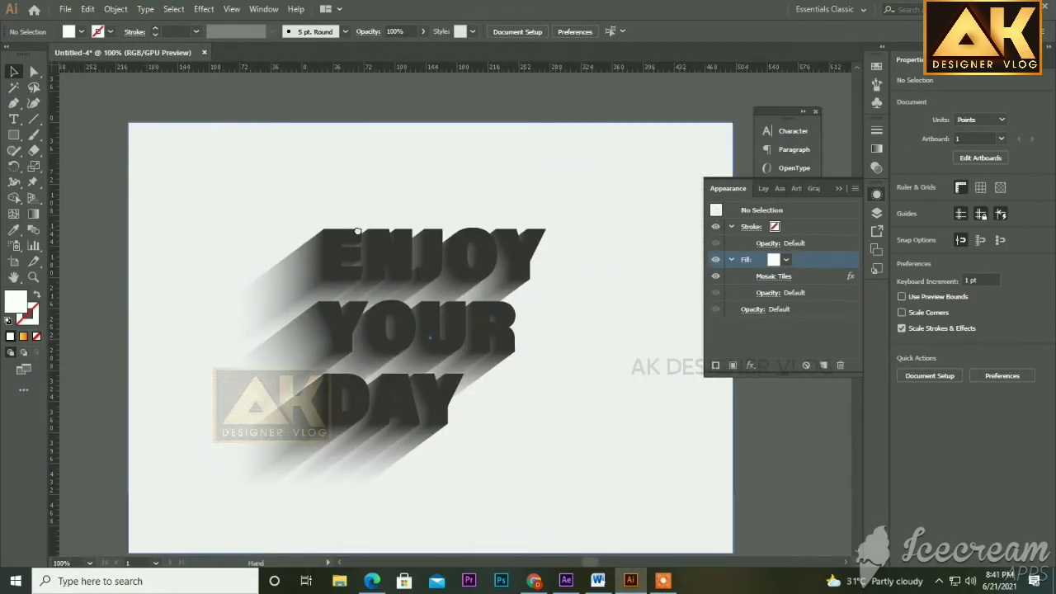
pyautogui.scroll(5, 399, 229)
pyautogui.scroll(-8, 329, 218)
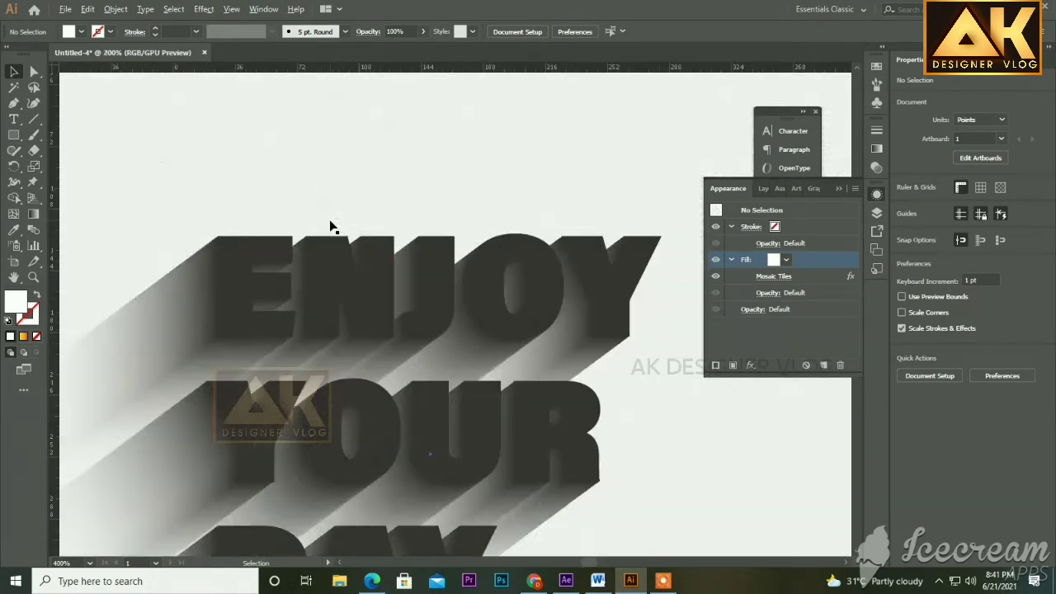